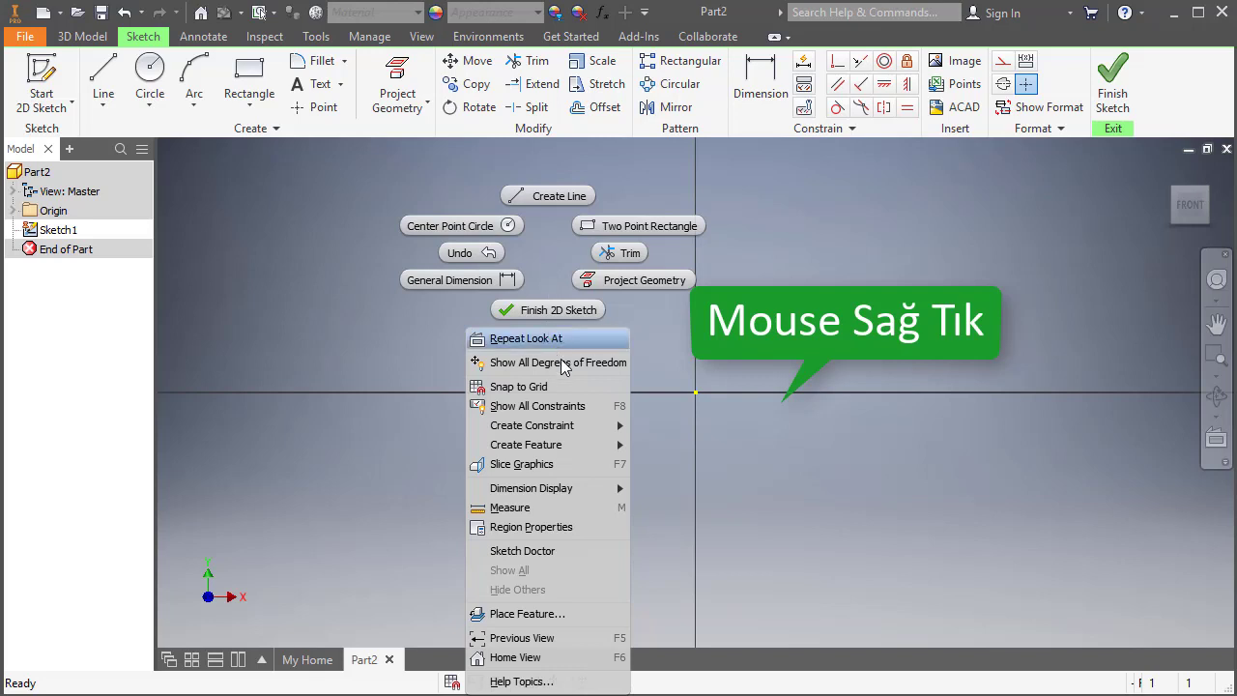
mouse_move(564, 491)
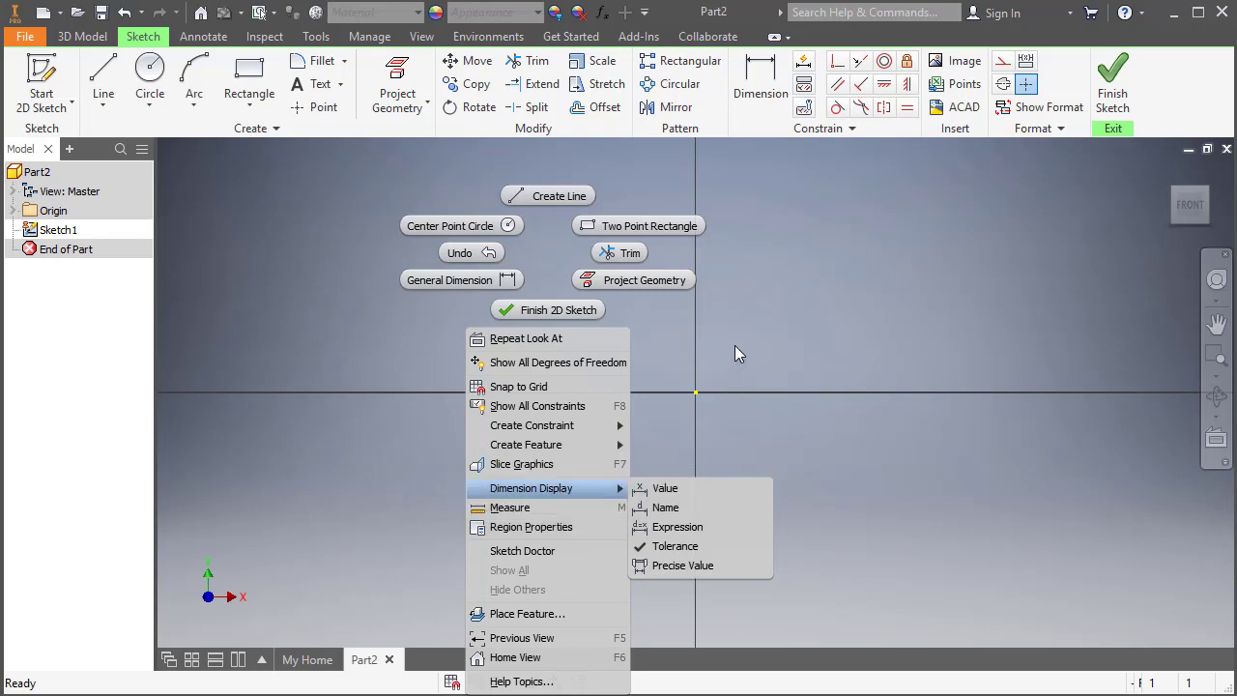
key("Escape")
Draw a two-point rectangle about 16.7 mm wide and 9.7 mm high, with its lower-left corner on the sketch origin.
left_click(249, 82)
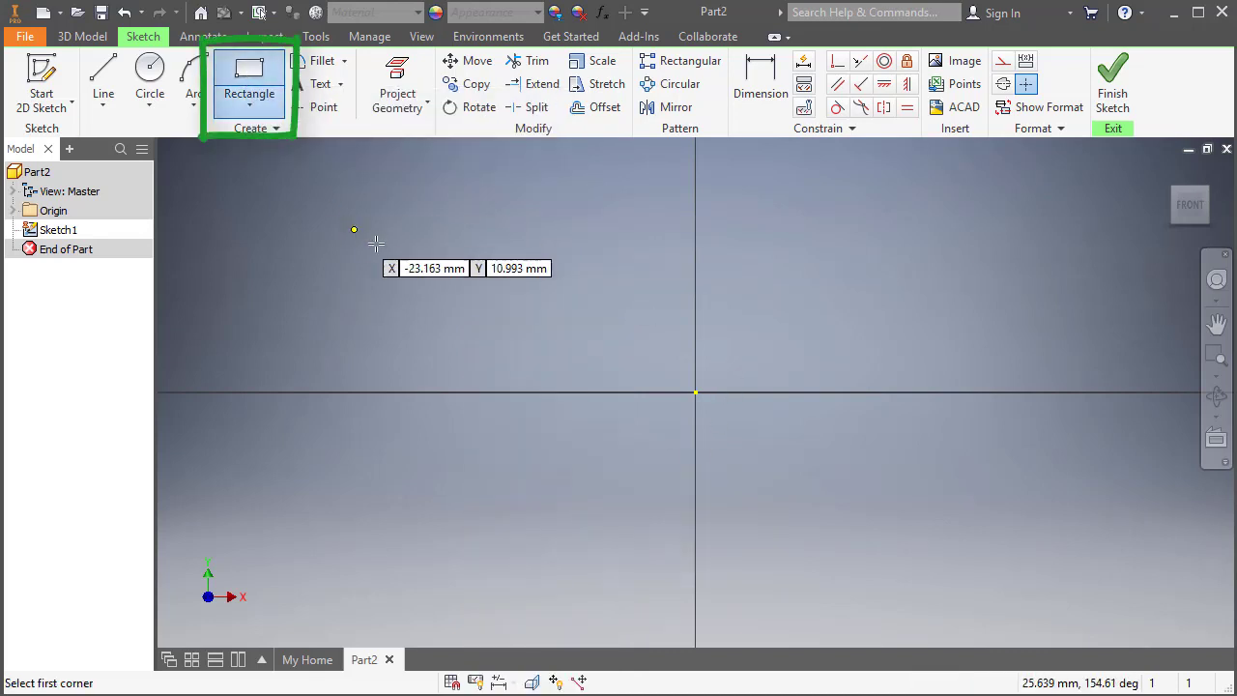
left_click(696, 392)
left_click(942, 249)
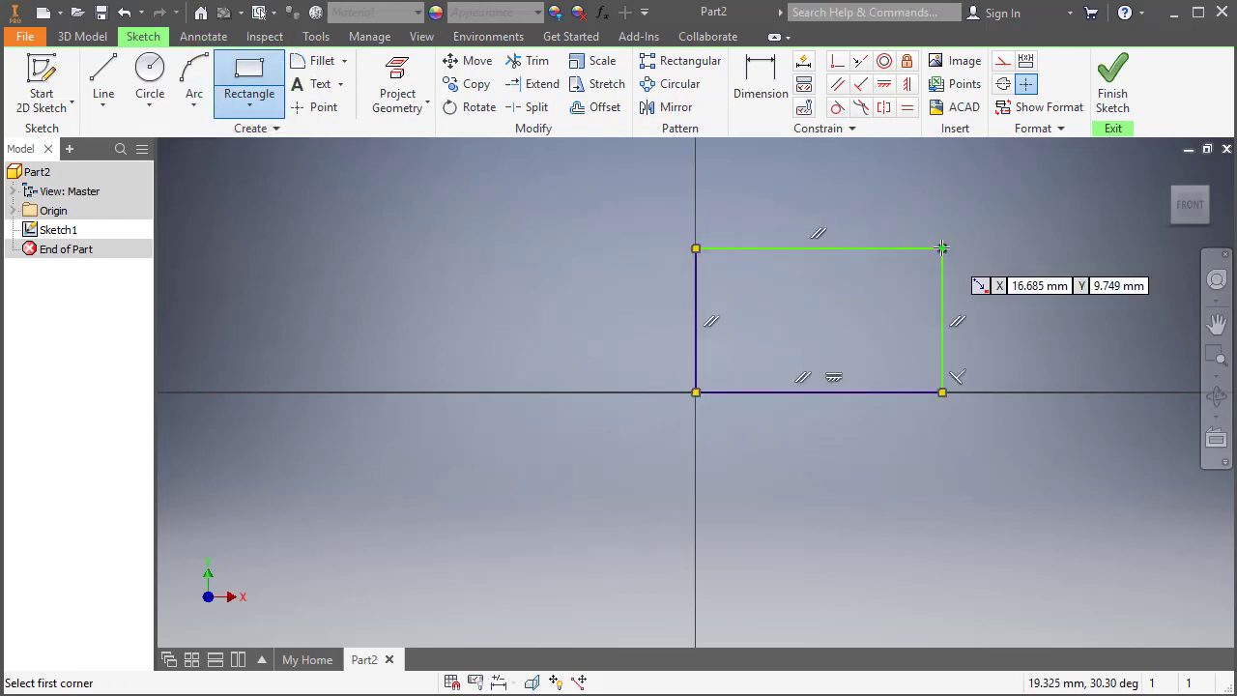
Dimension the rectangle's top edge and set its length to 40 mm.
left_click(763, 97)
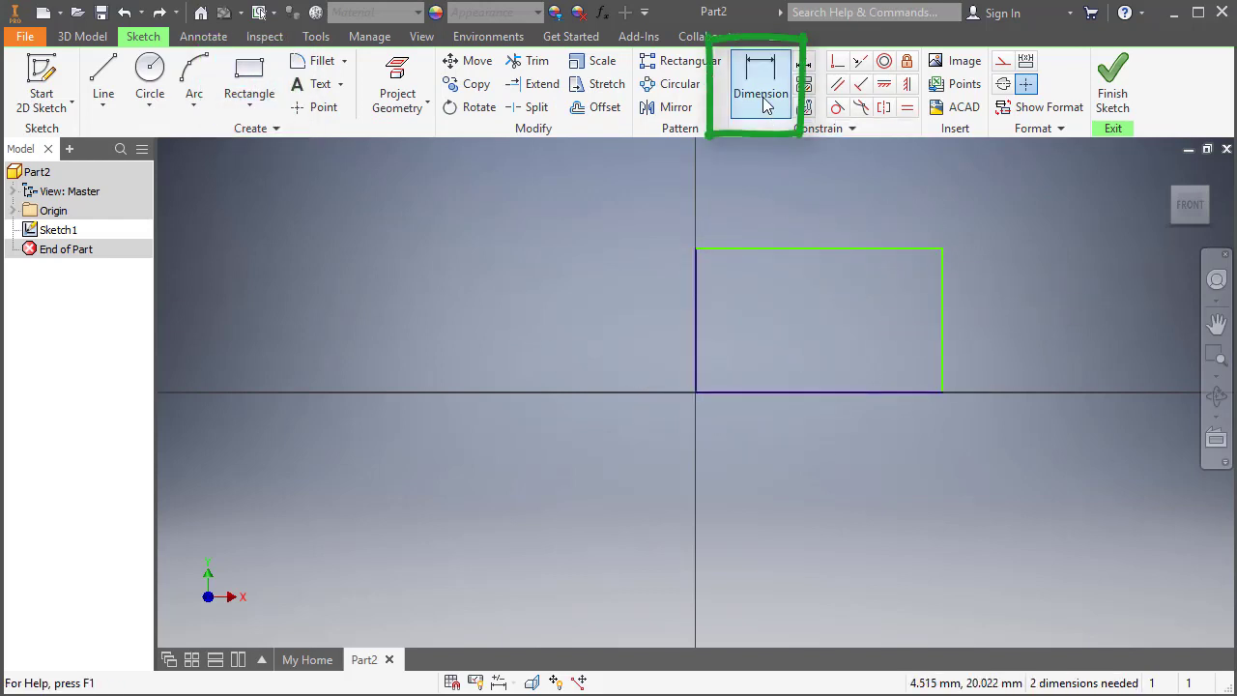
left_click(821, 248)
left_click(821, 212)
type("40")
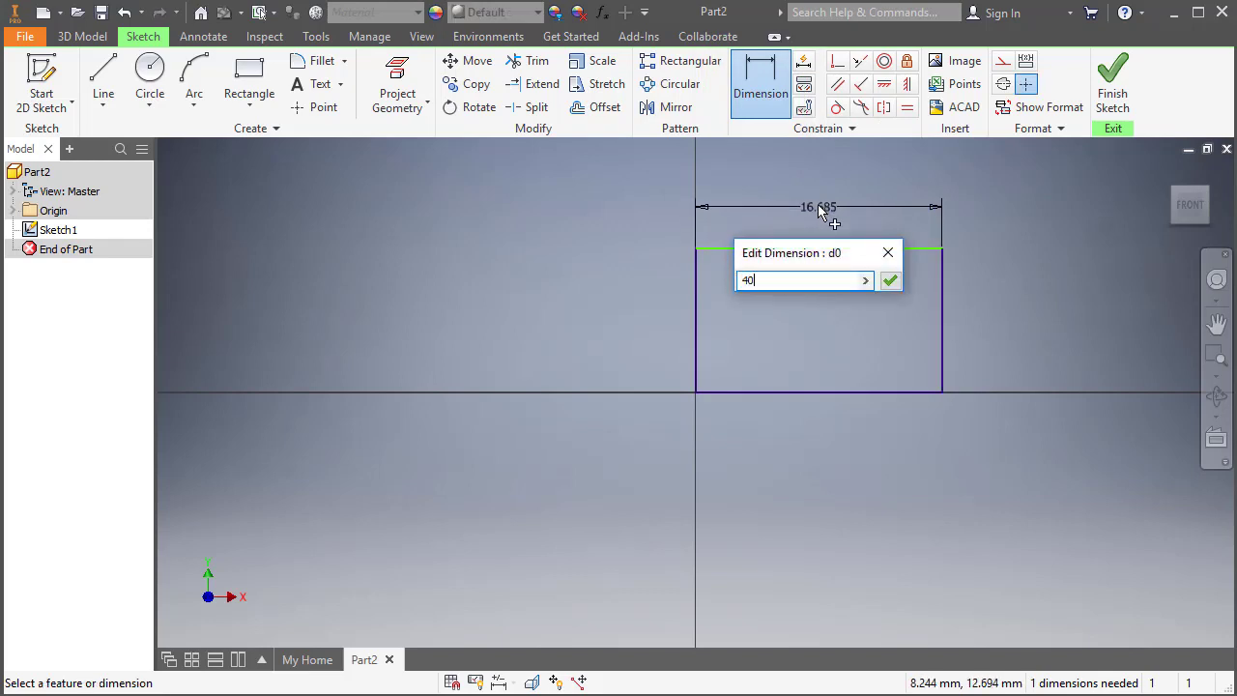
key("Return")
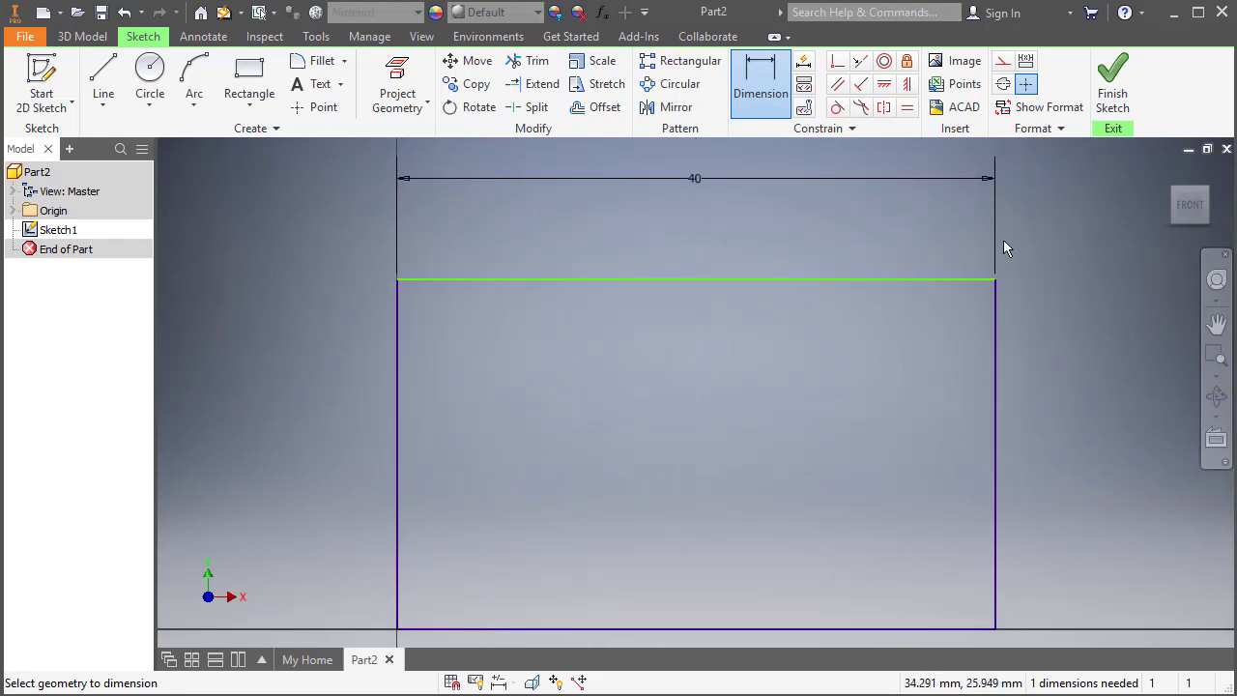
Dimension the rectangle's right edge and make its height half the width with the expression d0/2.
left_click(997, 347)
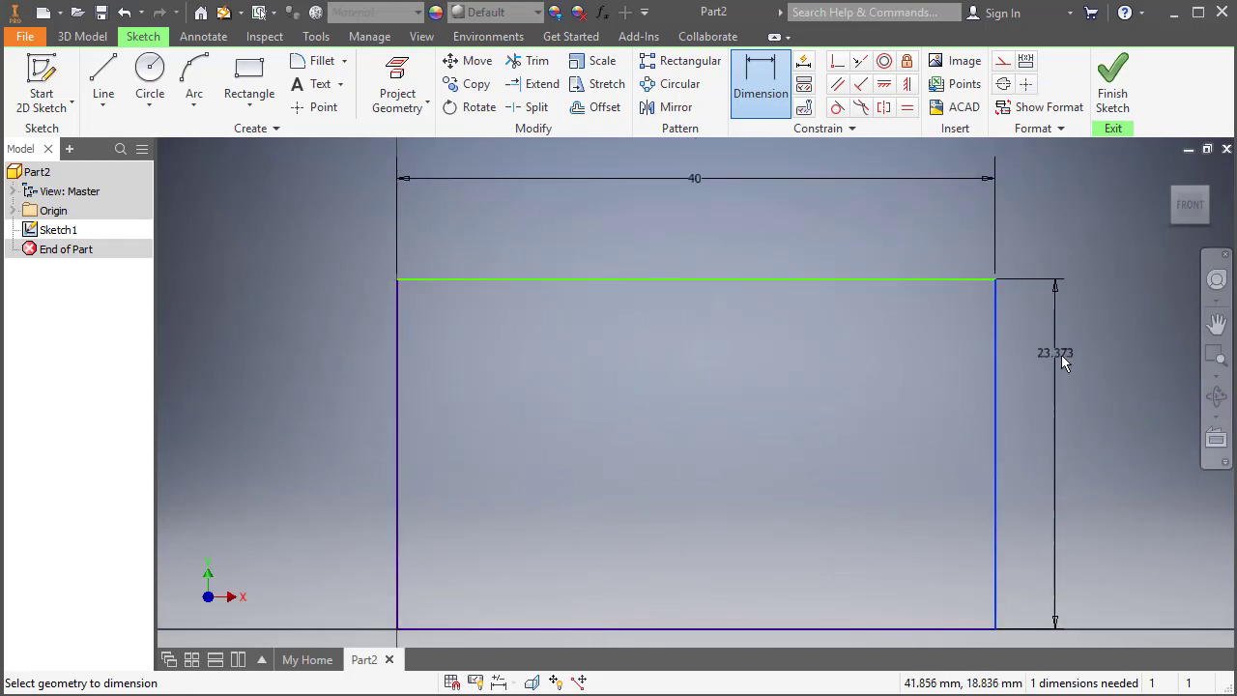
left_click(1095, 396)
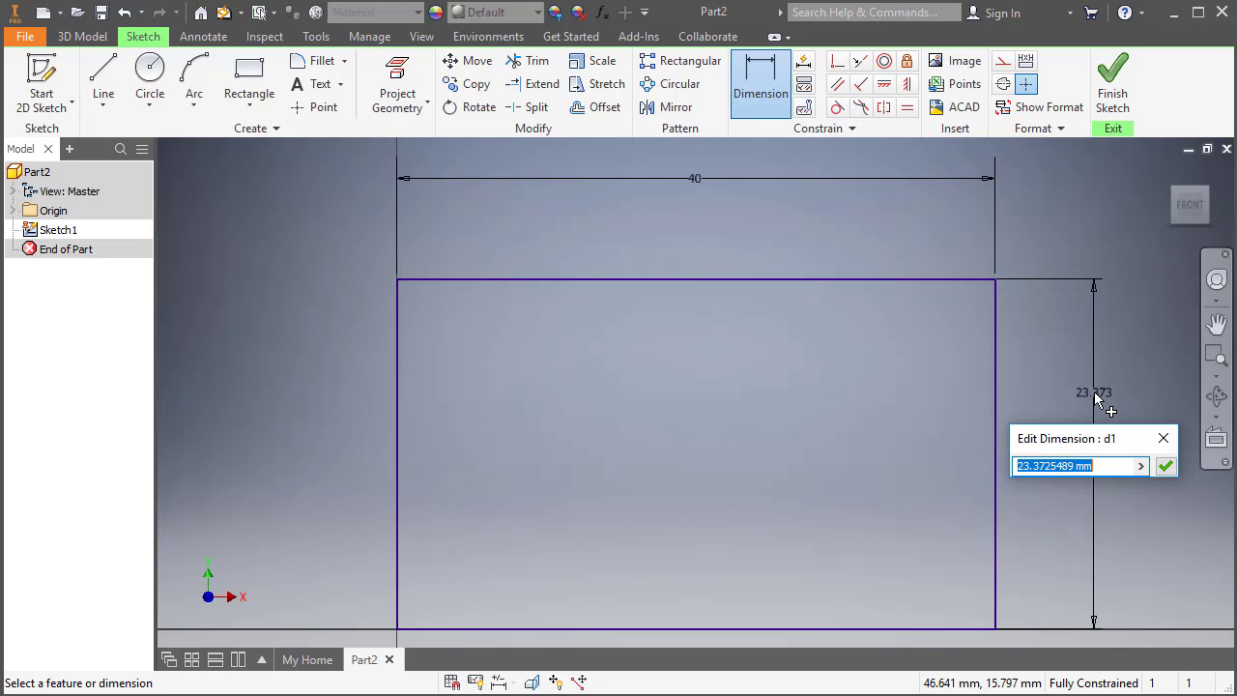
left_click(700, 183)
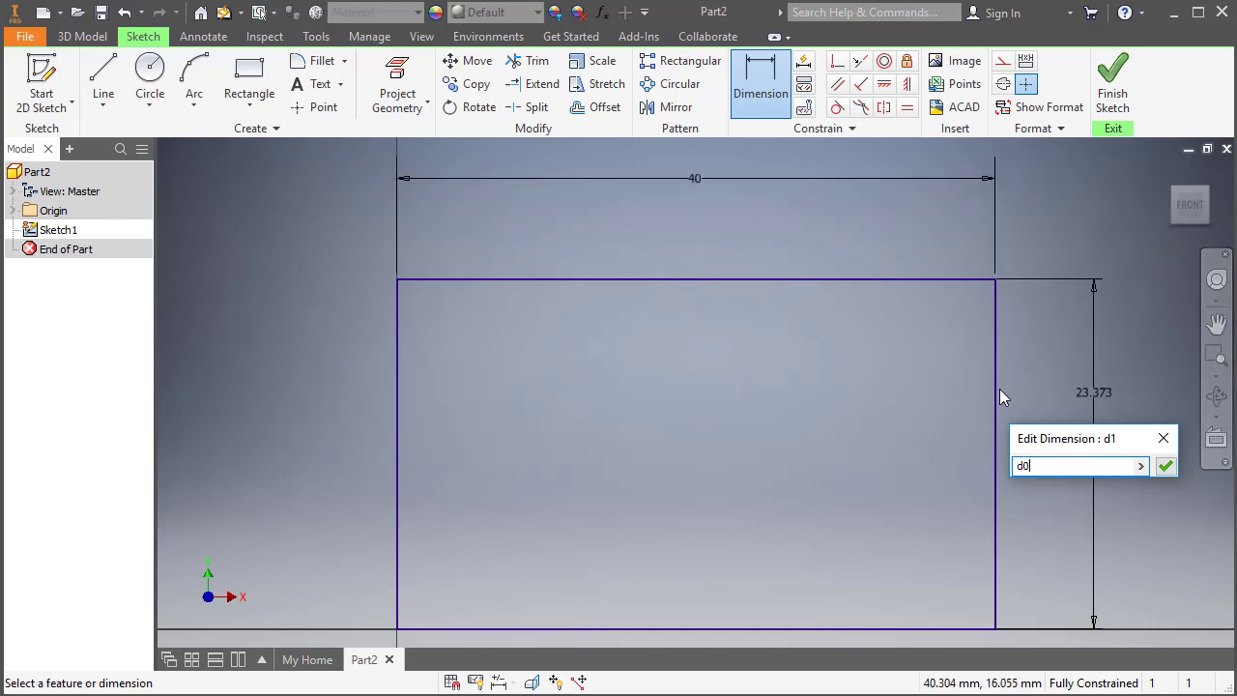
type("/2")
key("Return")
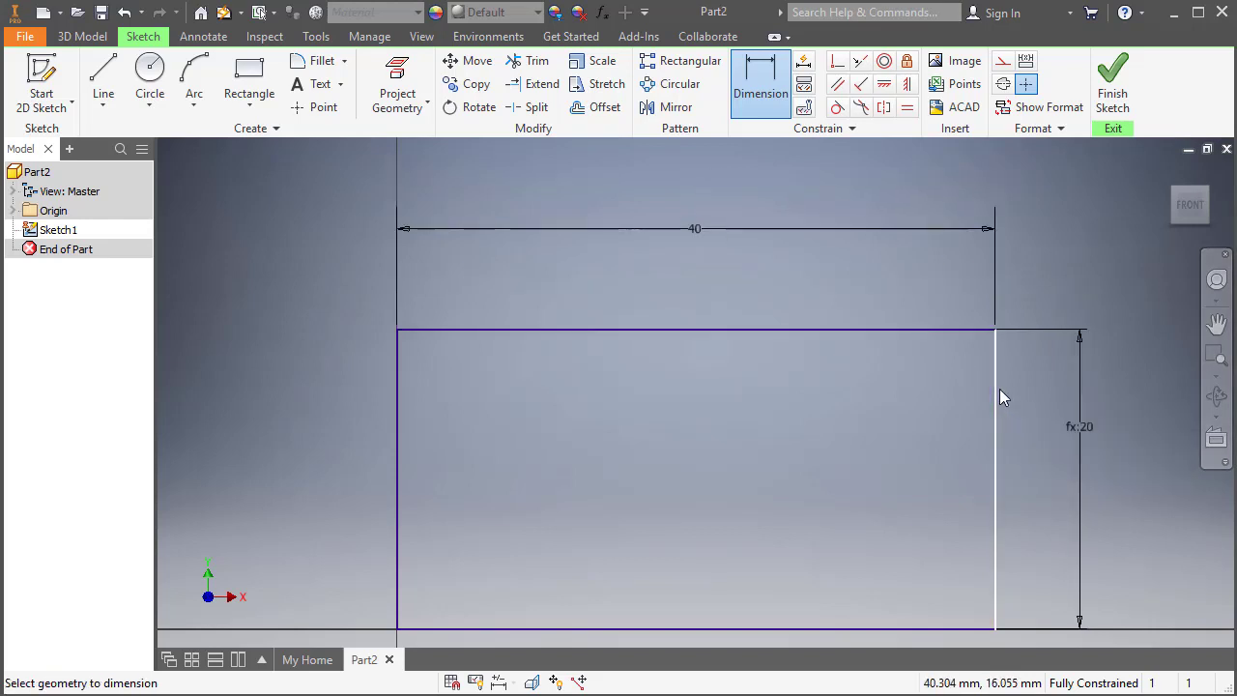
Draw a circle about 9.4 mm in diameter inside the left half of the rectangle.
left_click(149, 76)
left_click(533, 453)
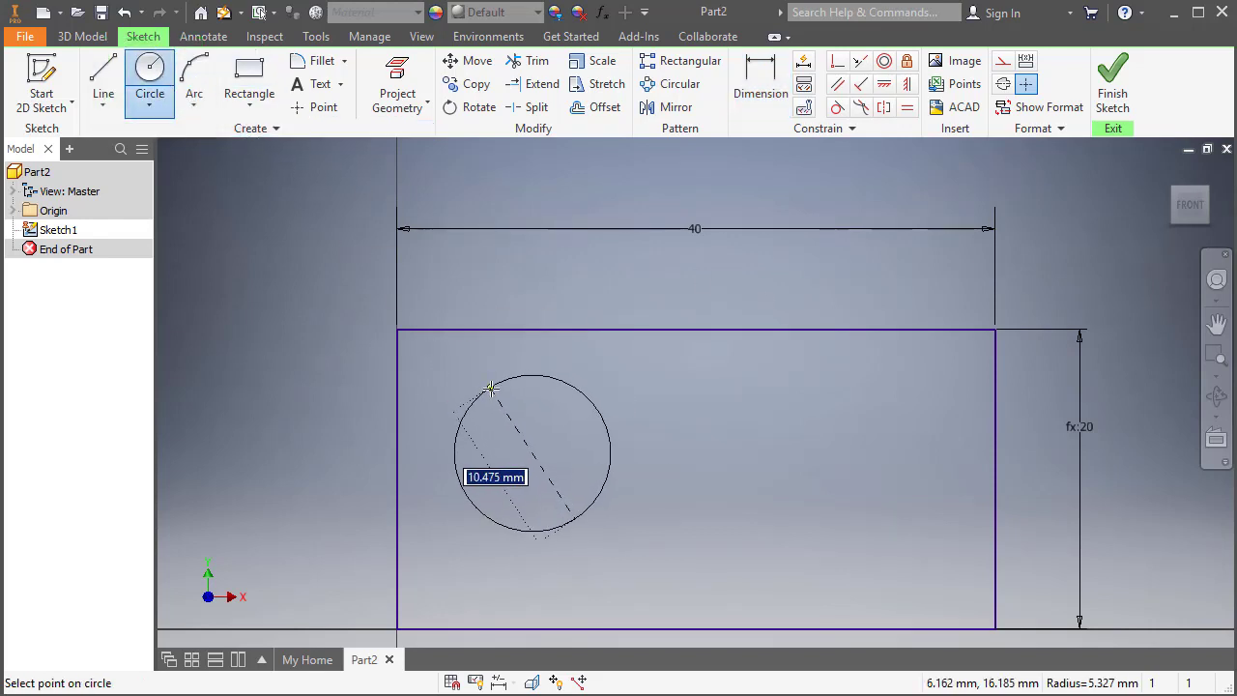
left_click(491, 387)
Dimension the circle's diameter and set it to 12.987654 mm.
key("d")
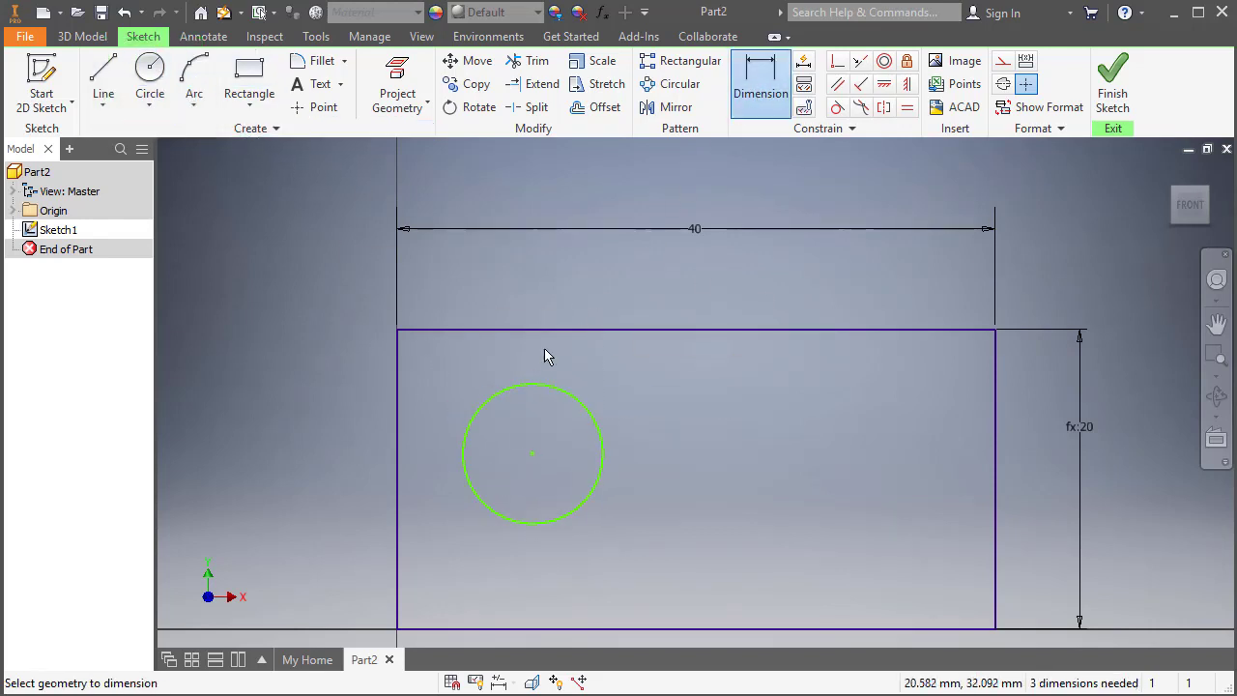
left_click(510, 388)
left_click(486, 364)
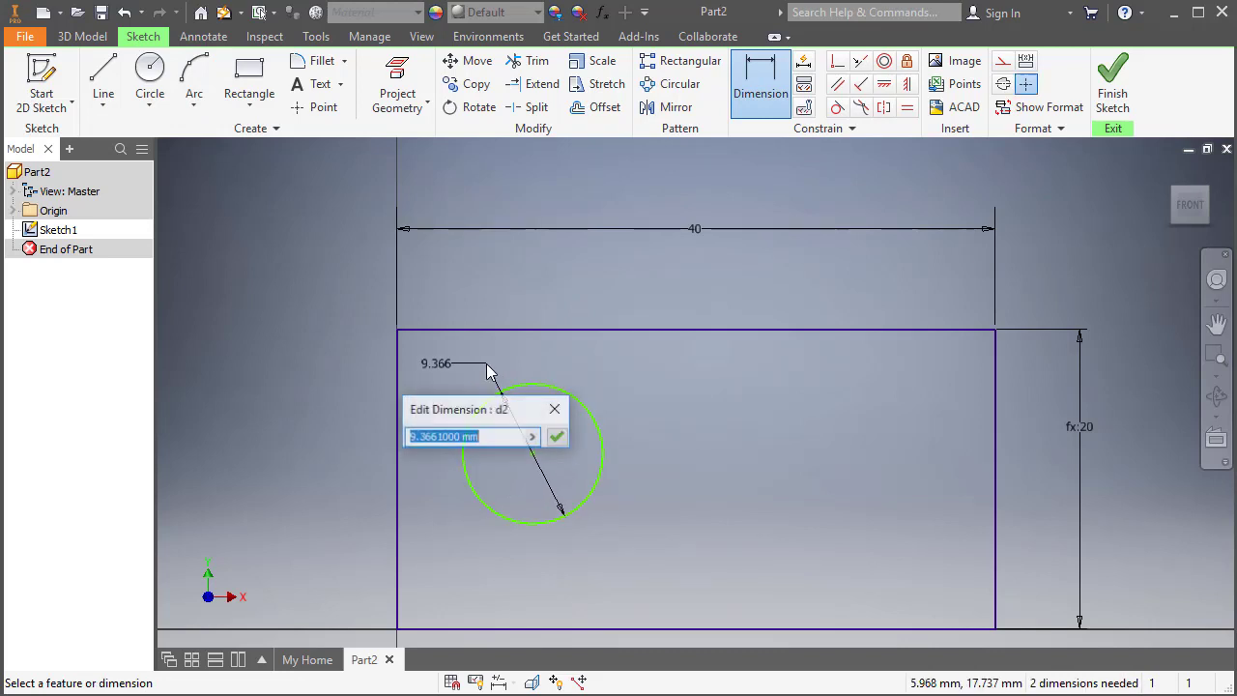
type("12")
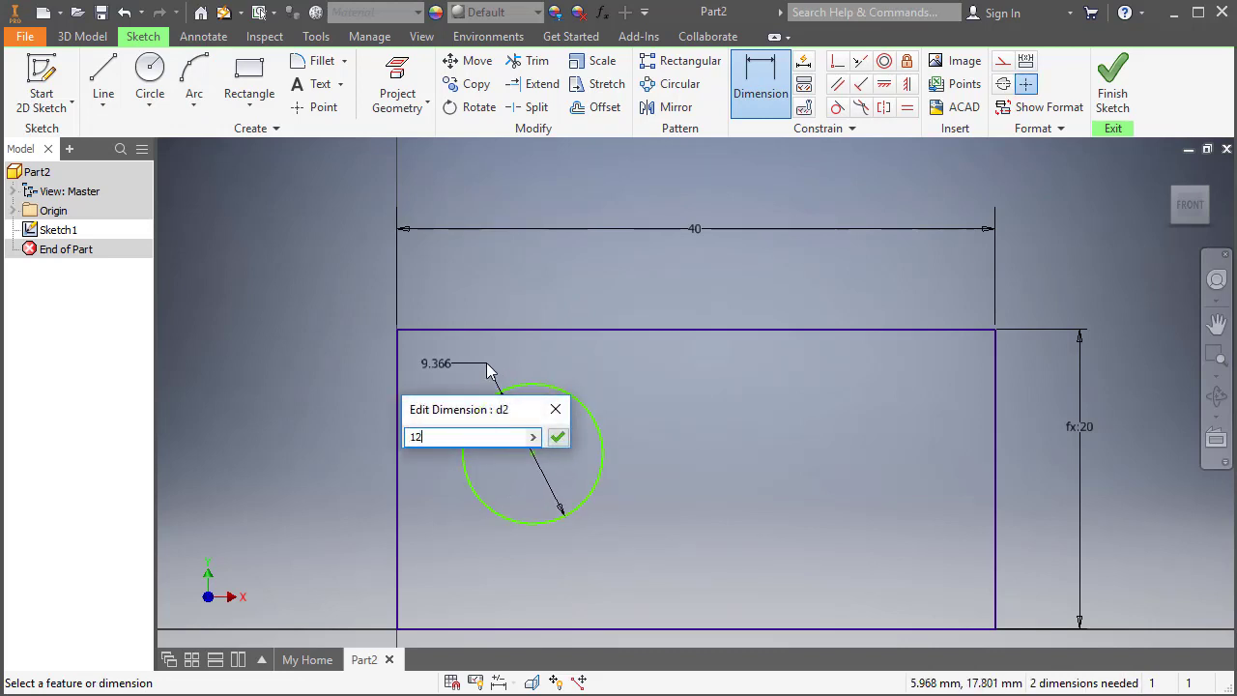
type(".987654")
key("Return")
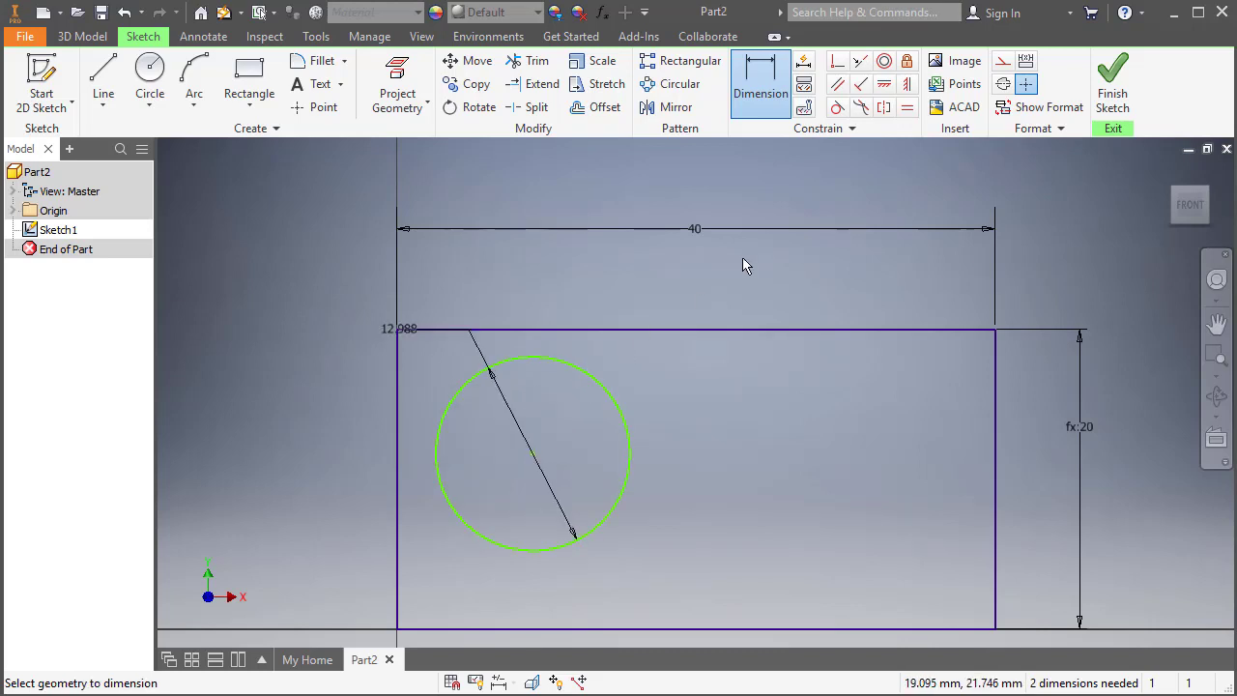
Centre the circle in the rectangle by constraining its centre vertically to the top edge's midpoint and horizontally to the left edge's midpoint.
left_click(907, 85)
left_click(532, 453)
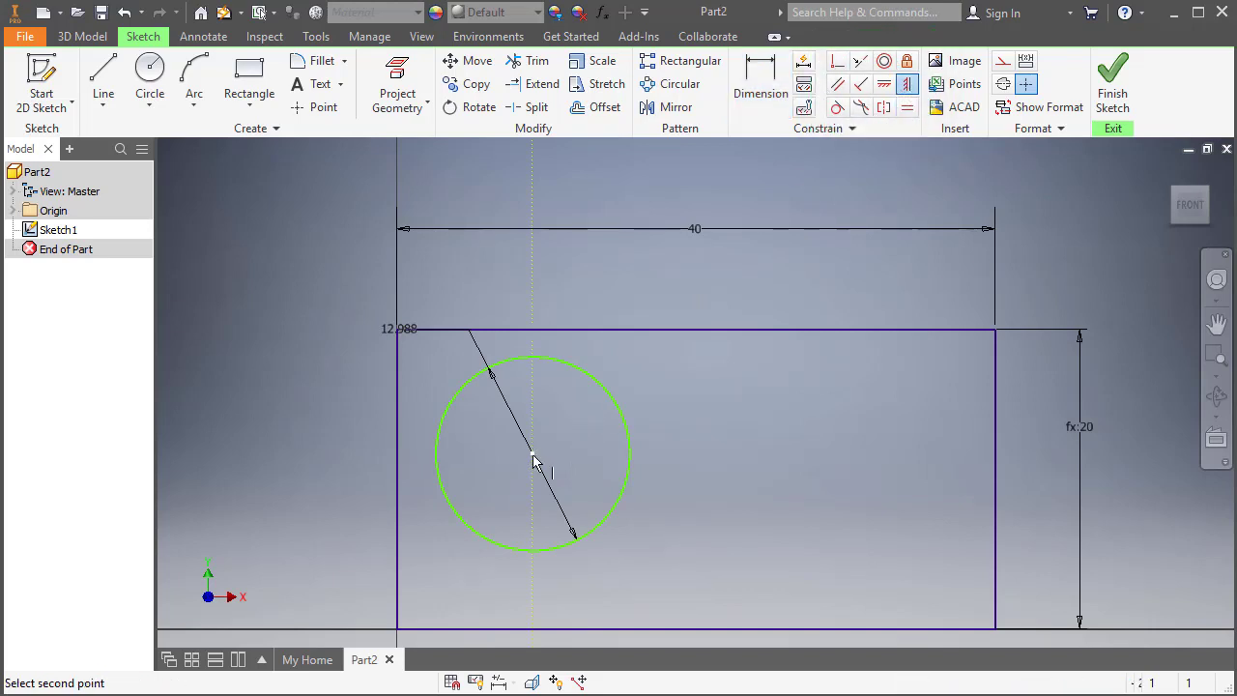
left_click(696, 331)
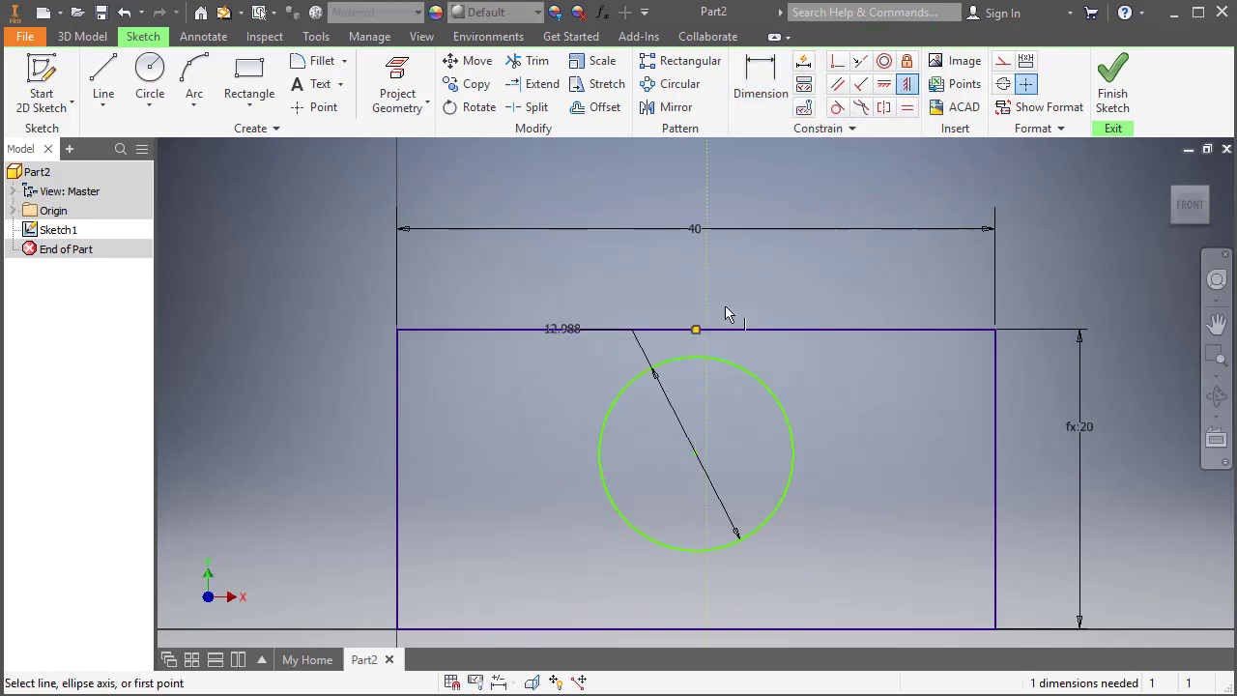
left_click(885, 86)
left_click(696, 454)
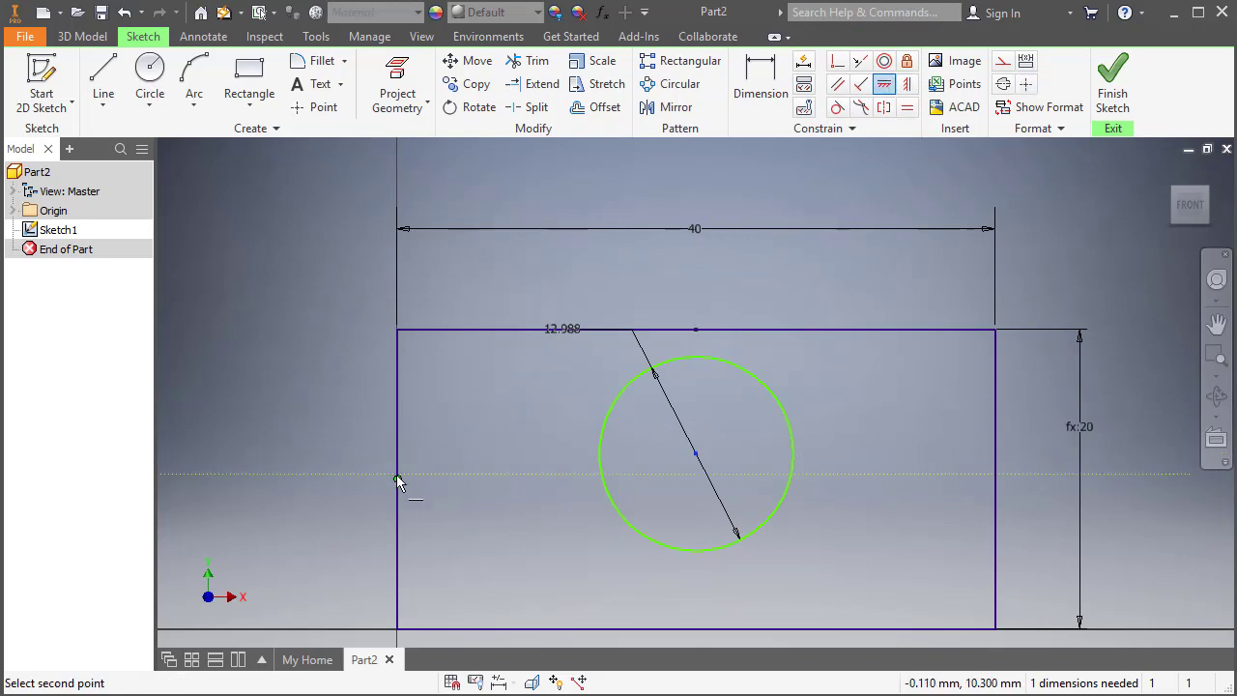
left_click(398, 481)
key("Escape")
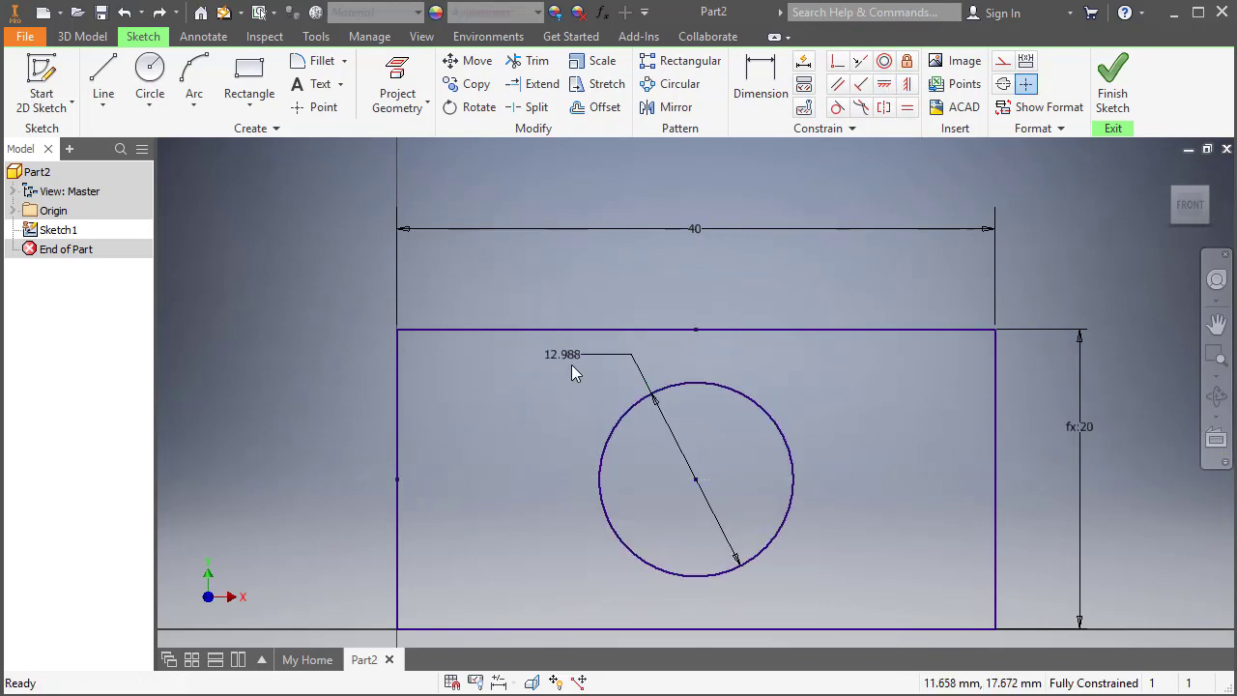
Move the diameter dimension to the circle's lower left and enter Çap as its name in the dimension properties.
left_click_drag(571, 367, 578, 543)
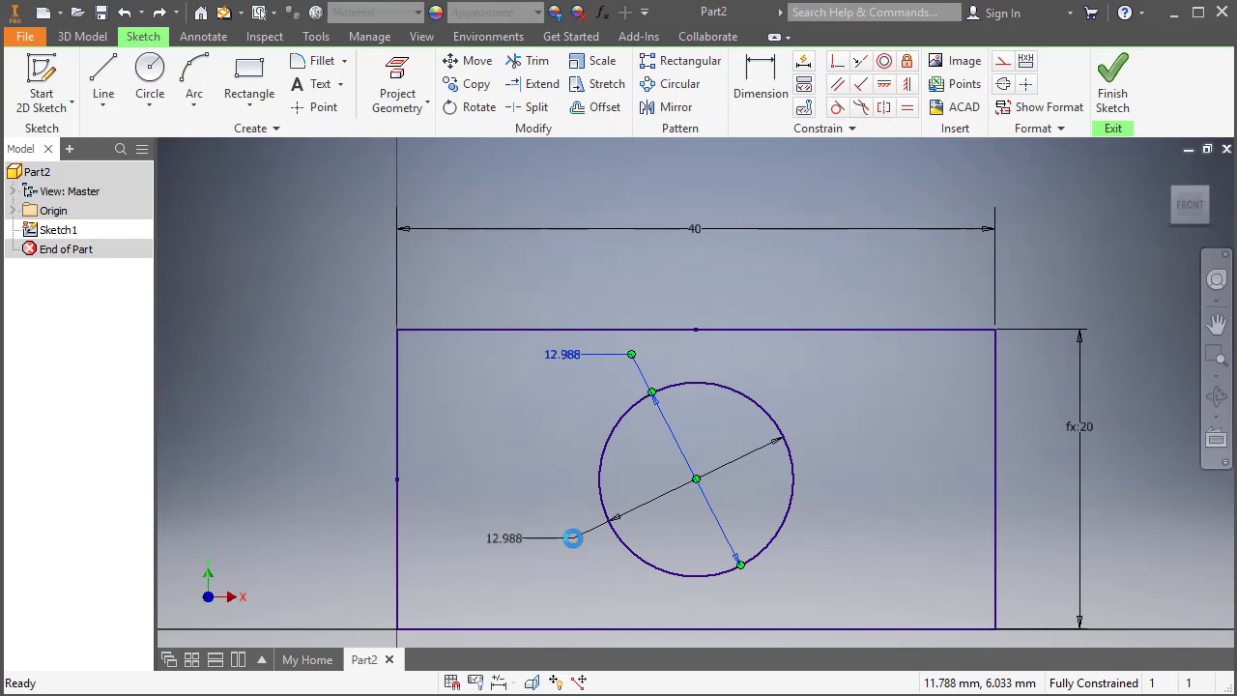
right_click(511, 546)
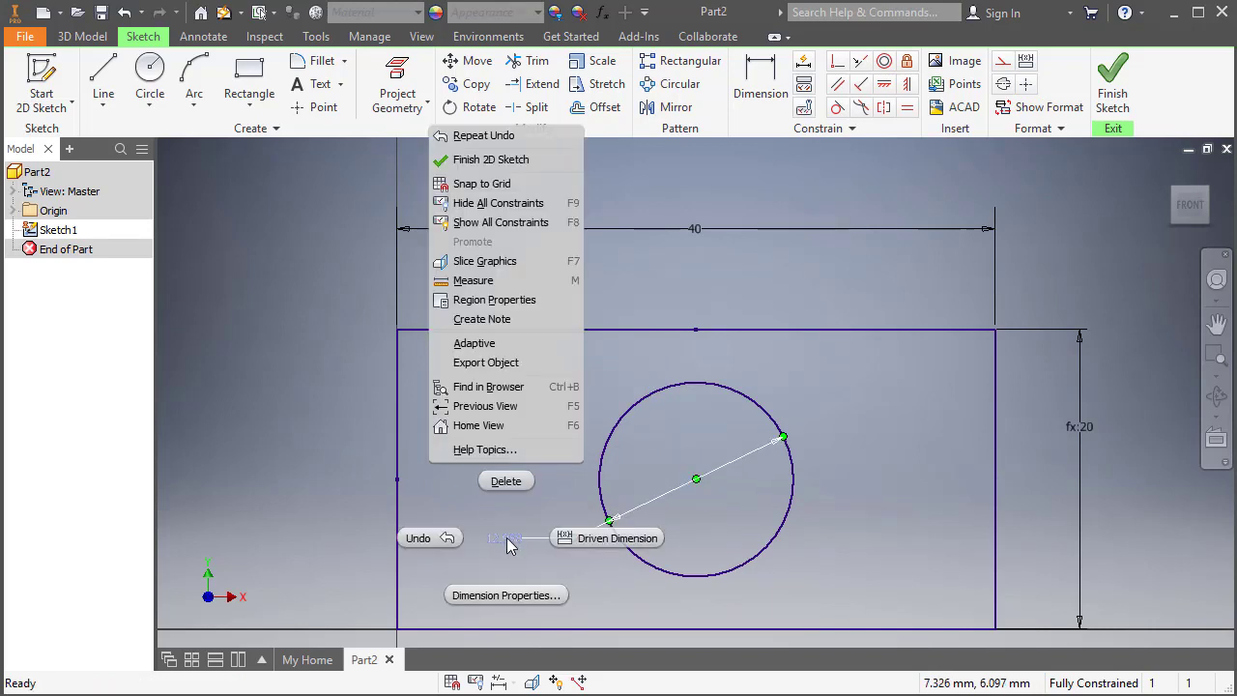
left_click(504, 595)
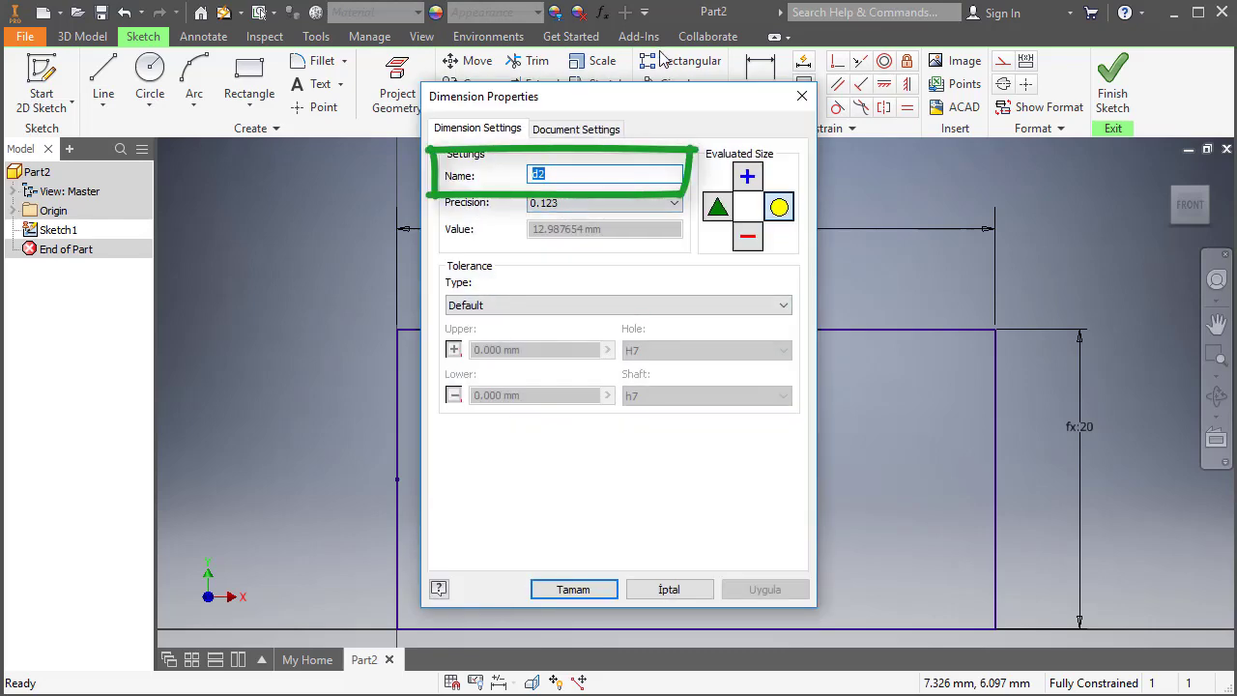
type("Cap")
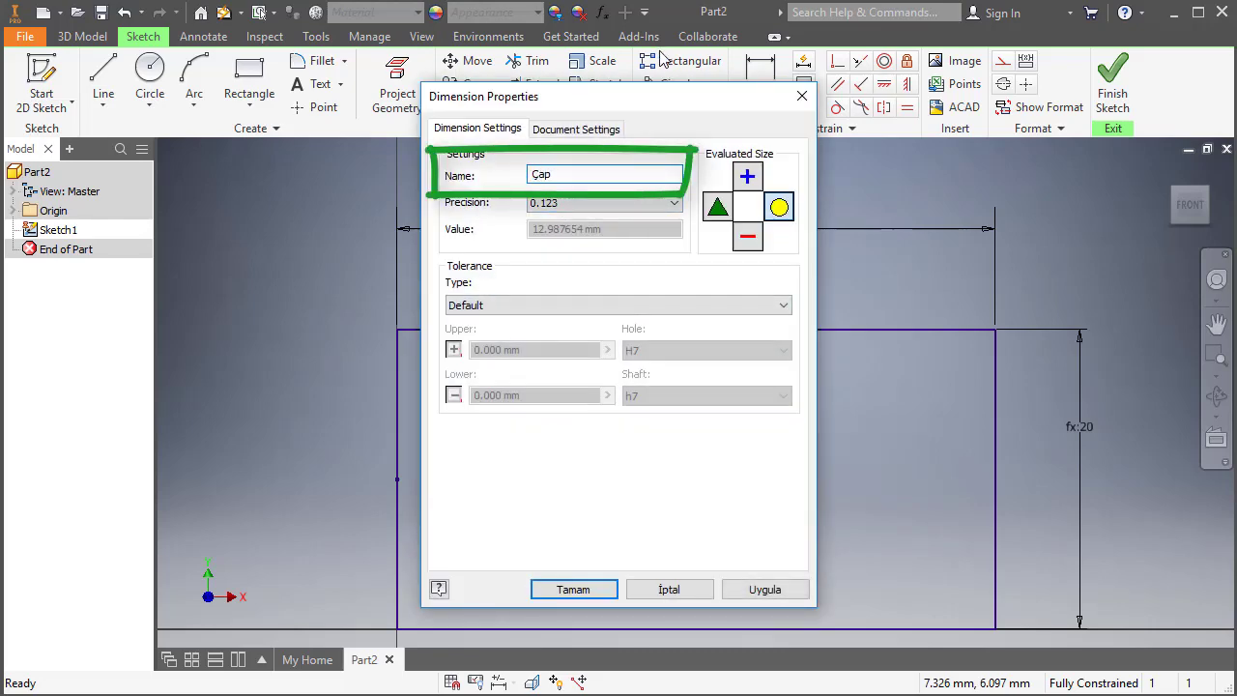
Apply a Deviation tolerance to the circle's diameter with an upper value of 1 mm and a lower value of 0.5 mm.
left_click(588, 305)
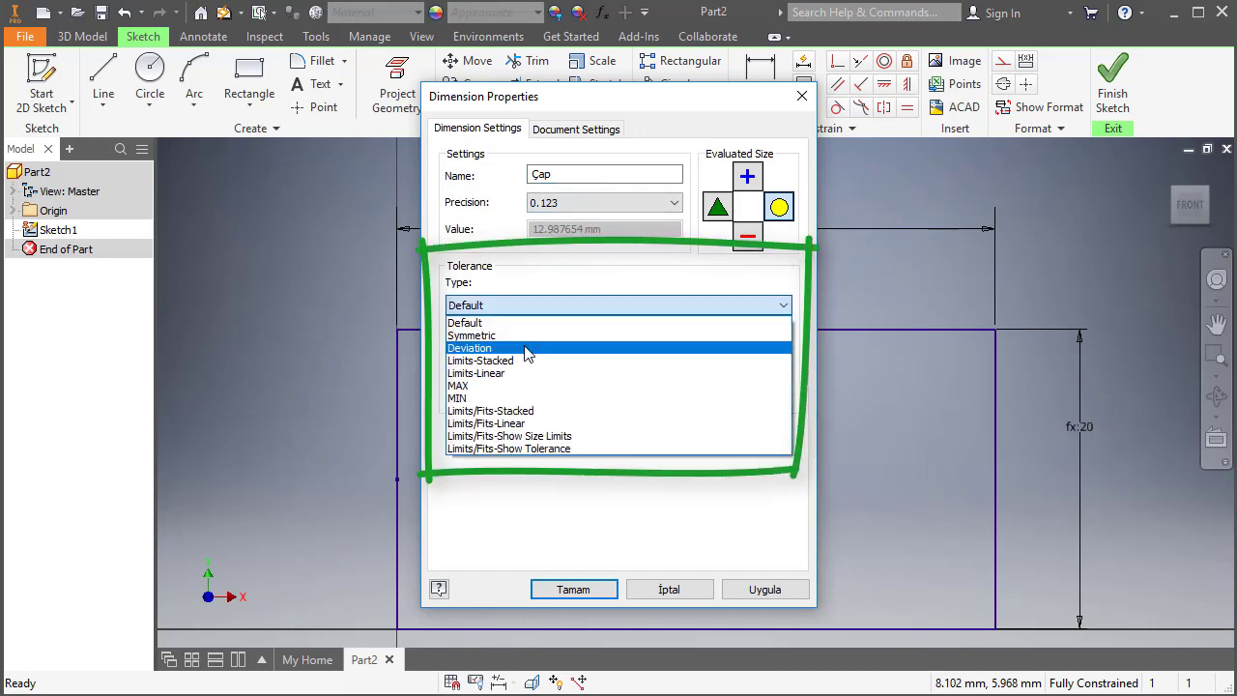
left_click(527, 348)
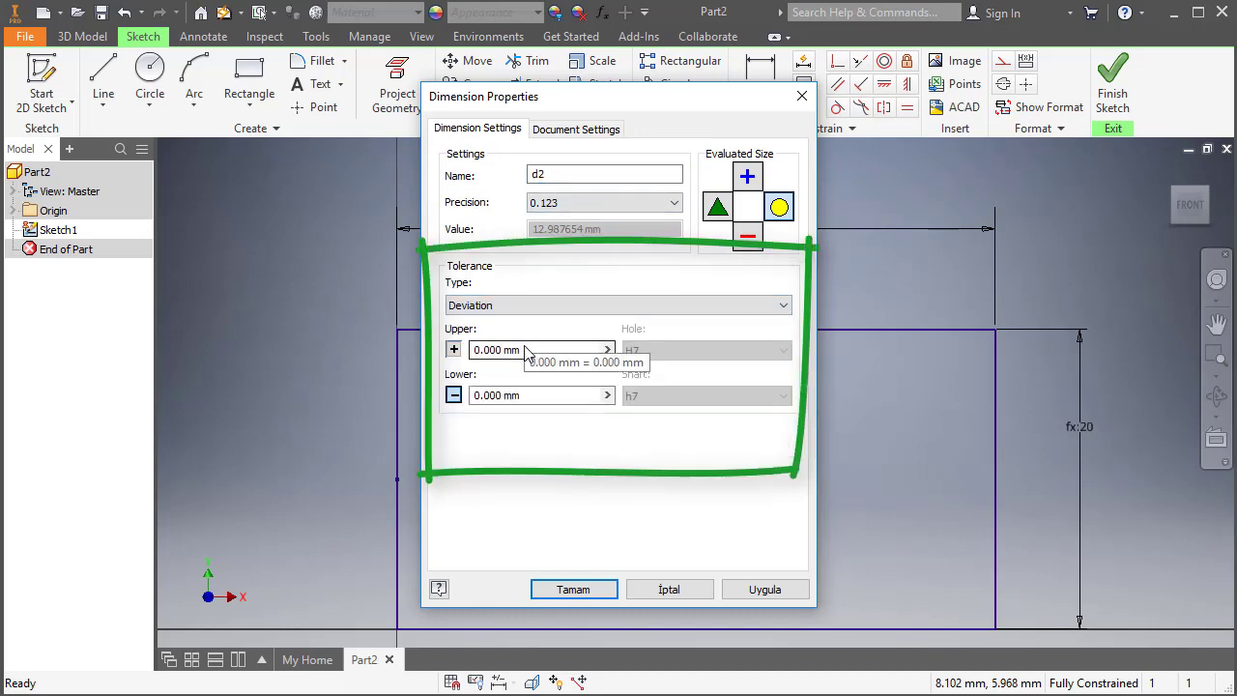
left_click(527, 350)
type("1")
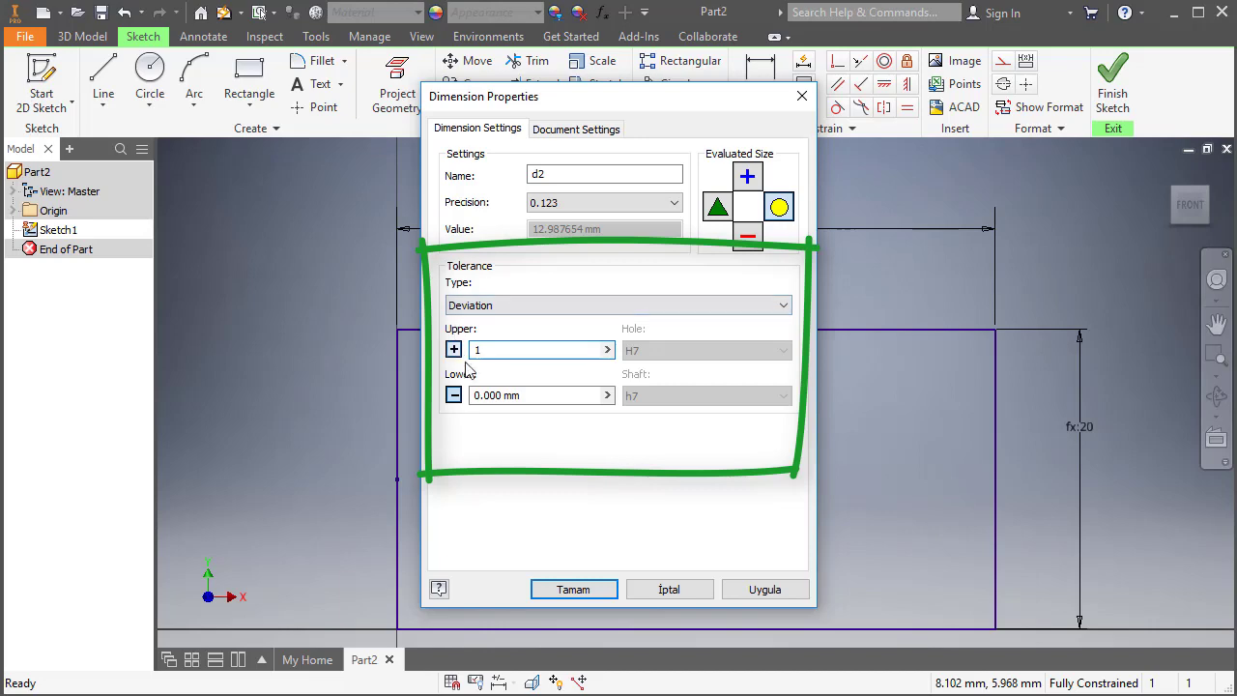
key("Tab")
type(".")
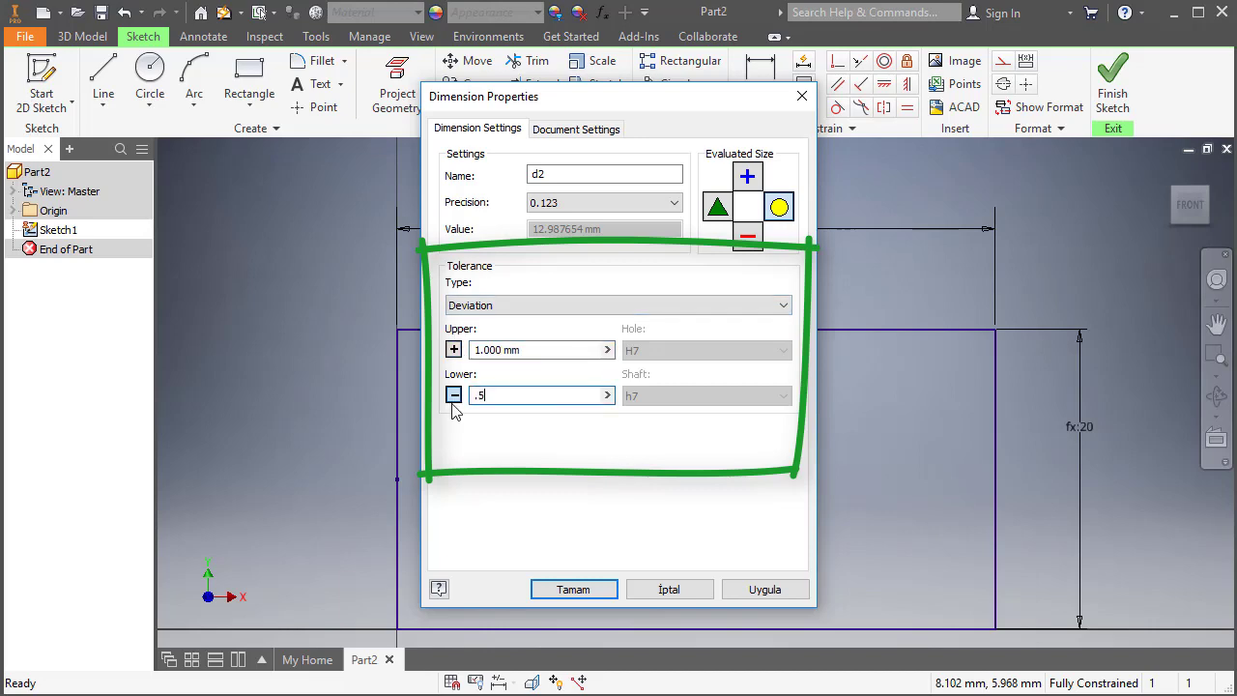
left_click(574, 589)
scroll(512, 462, "up", 2)
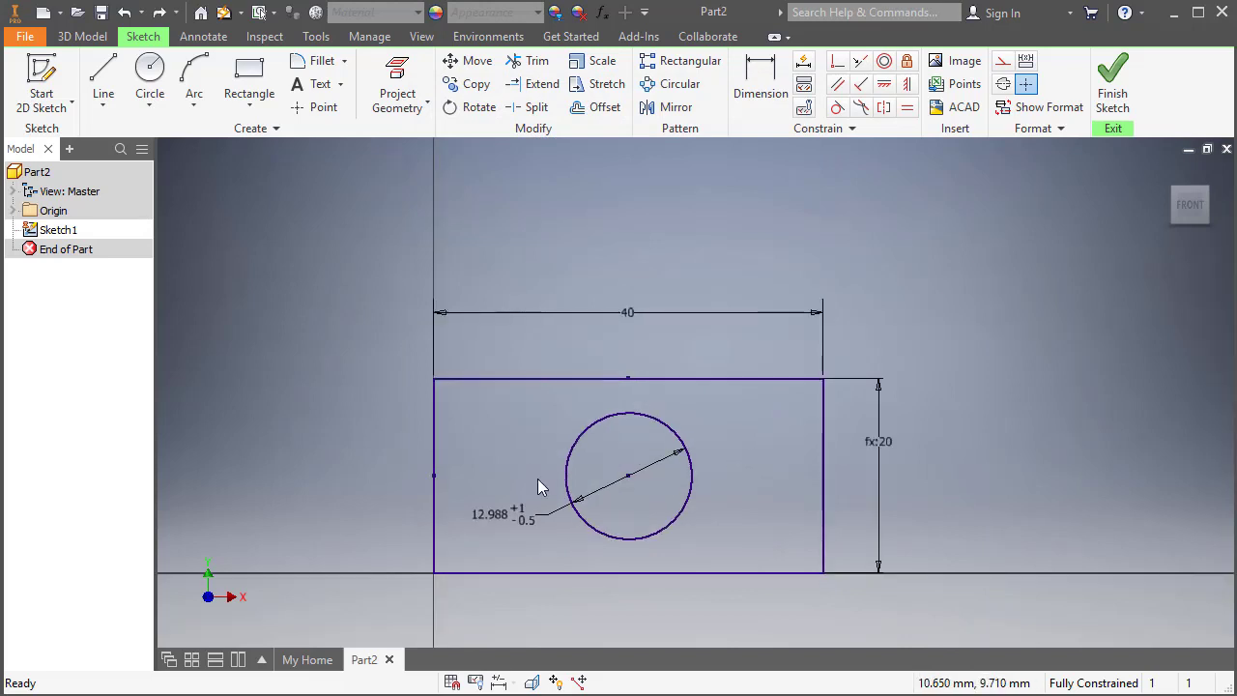
right_click(537, 478)
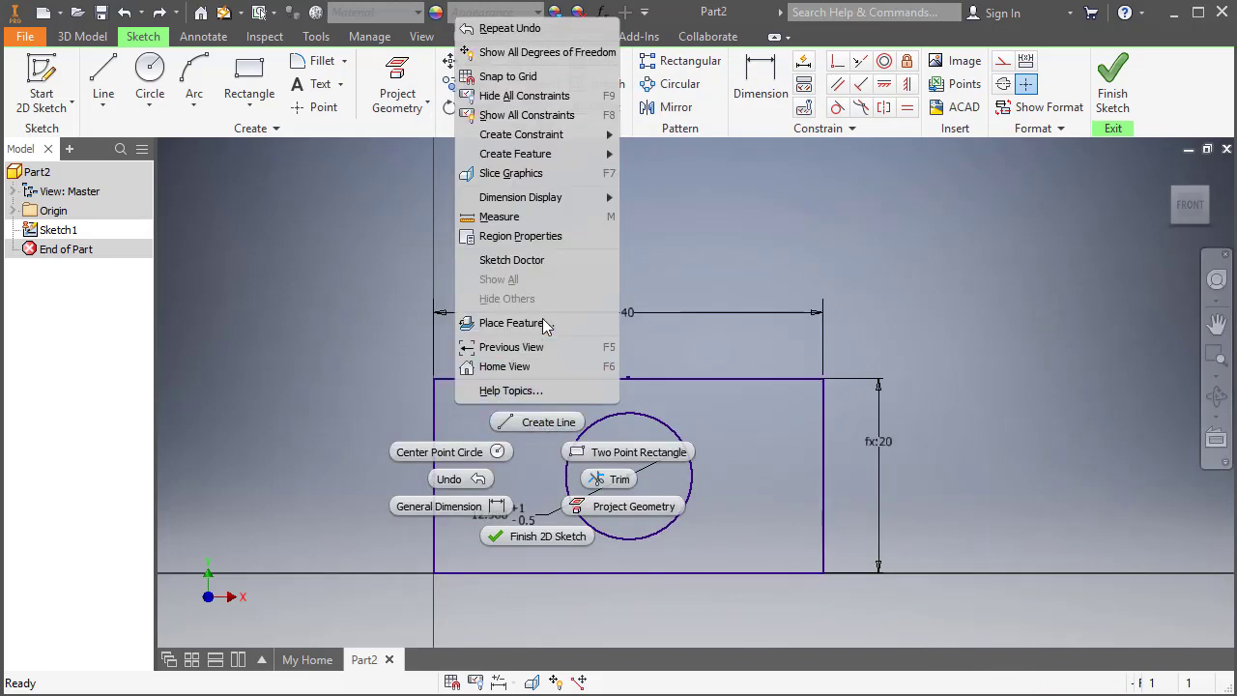
mouse_move(542, 206)
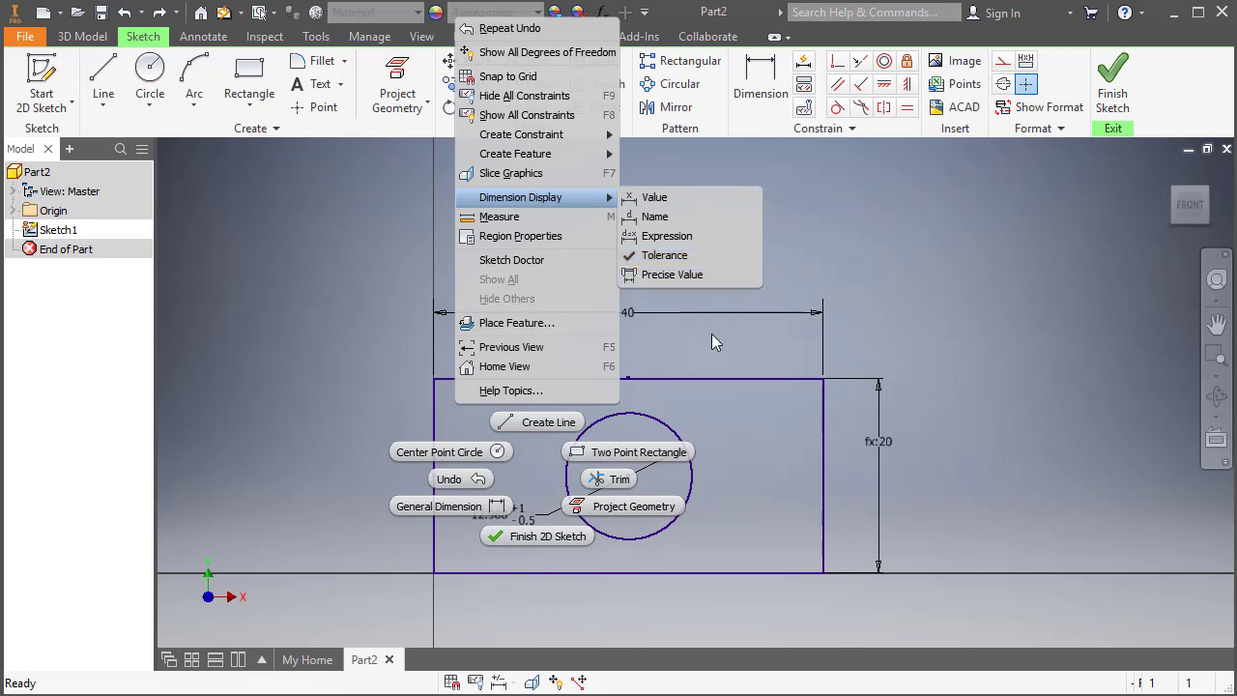
left_click(706, 387)
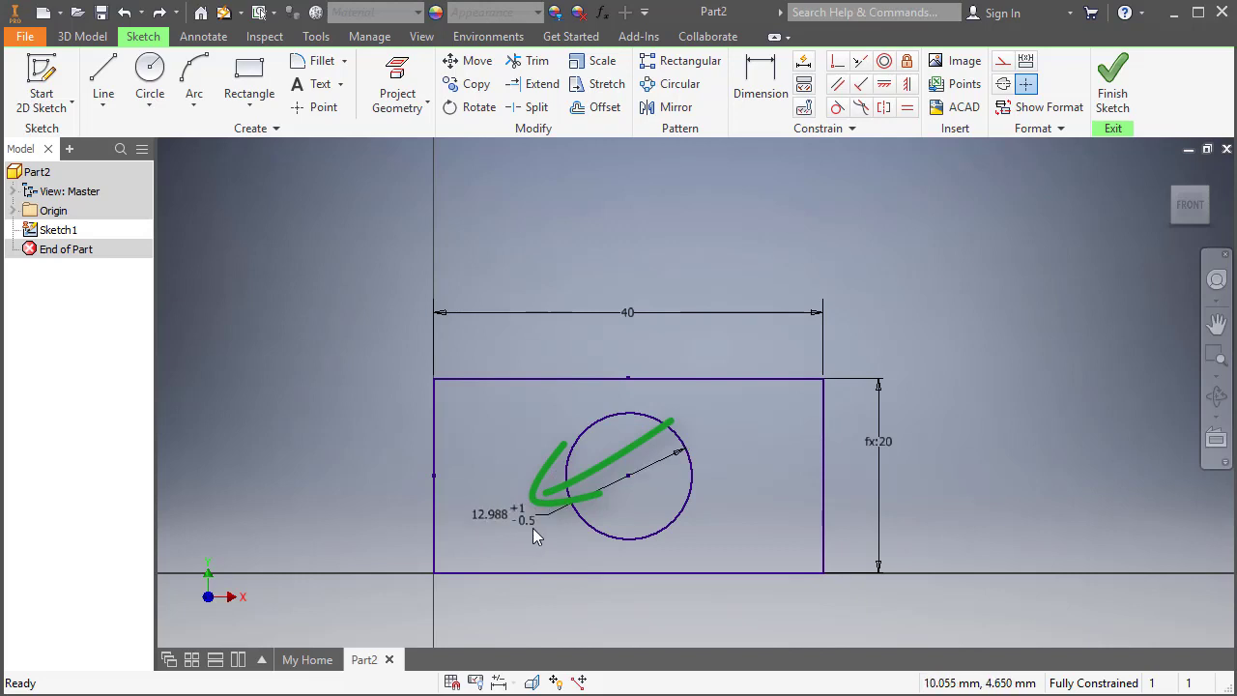
Set the sketch's dimension display to Value.
right_click(498, 415)
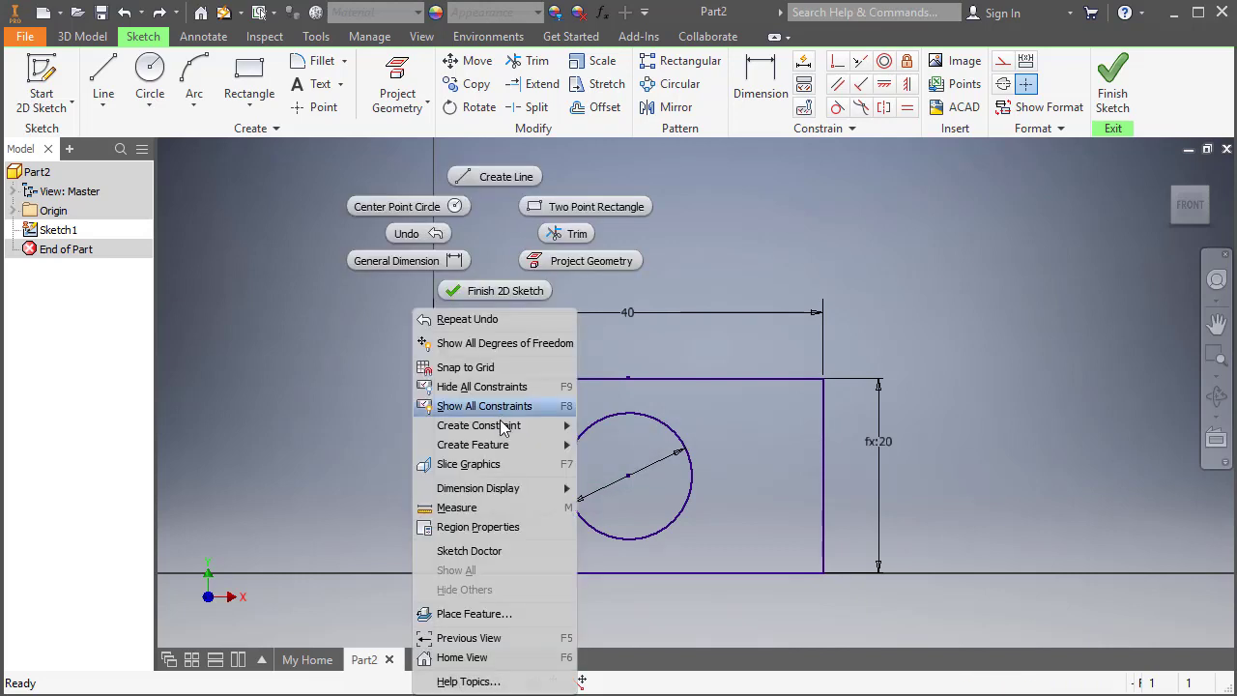
mouse_move(506, 490)
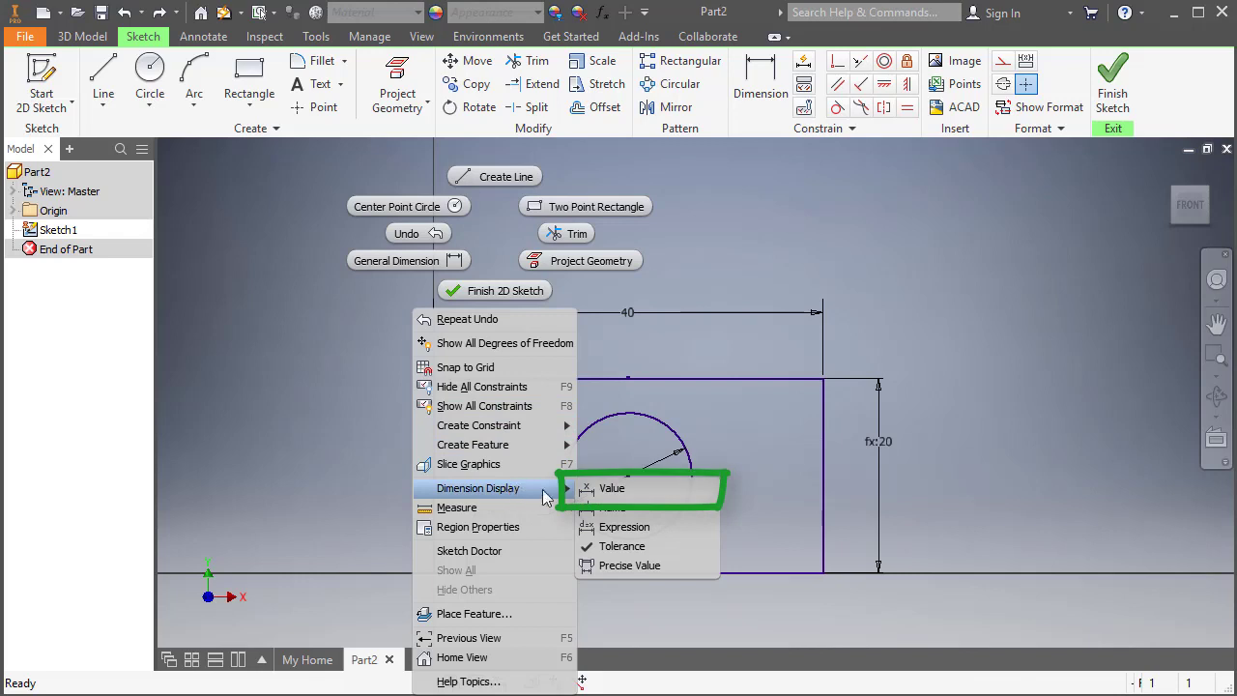
left_click(611, 489)
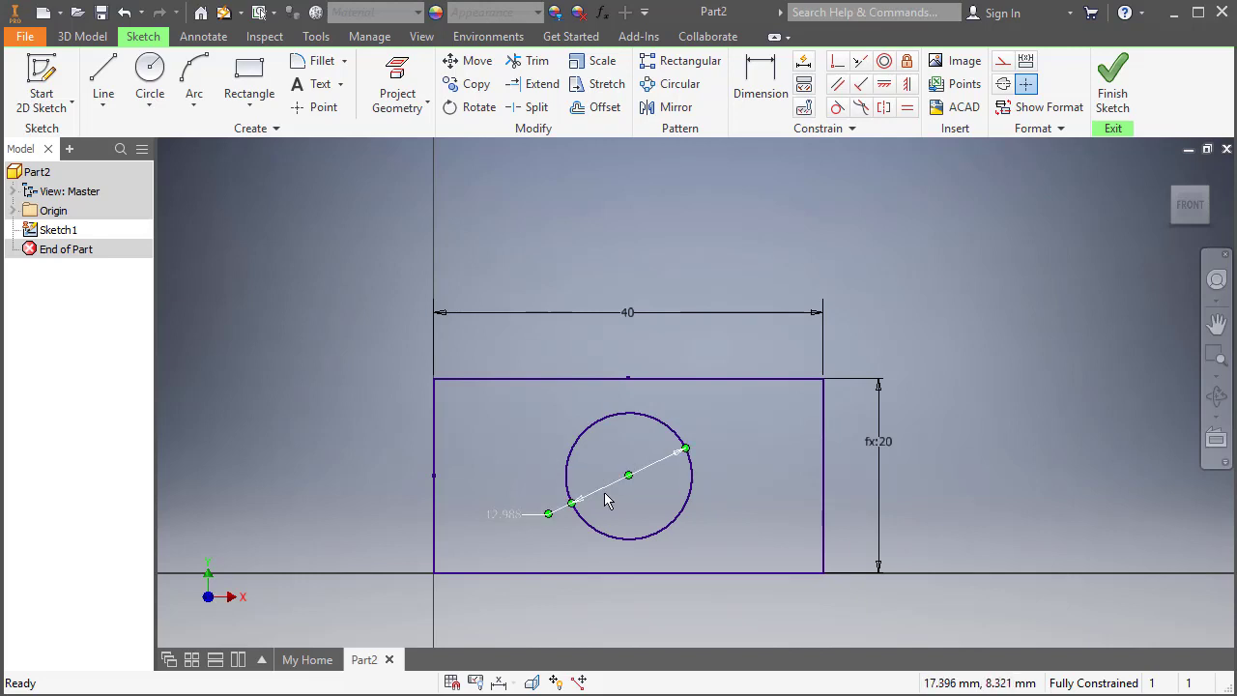
Switch the sketch's dimension display to Name so each dimension shows its parameter name.
right_click(511, 414)
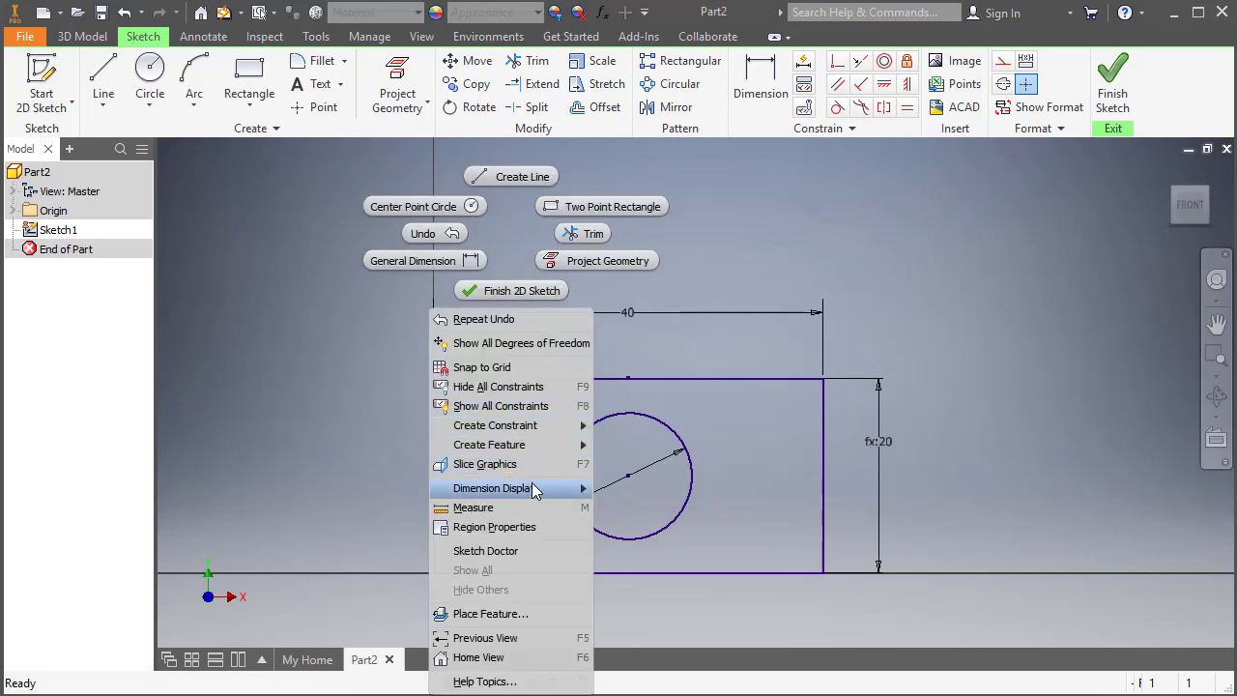
mouse_move(522, 488)
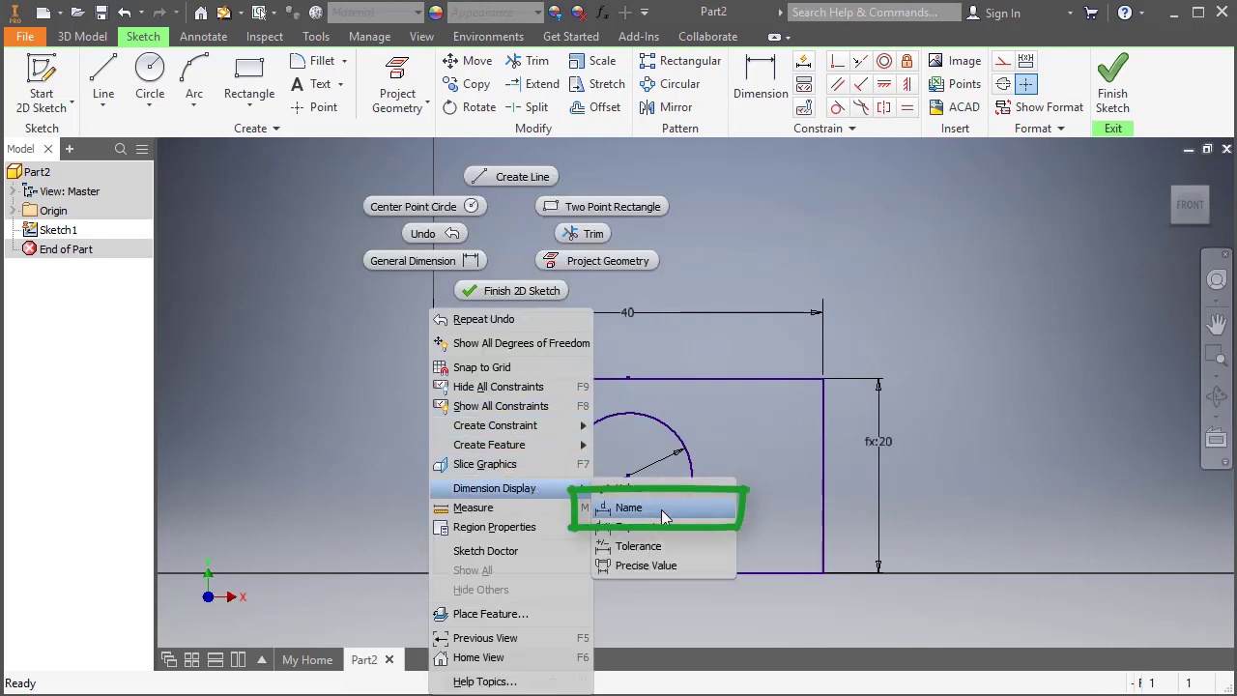
left_click(664, 517)
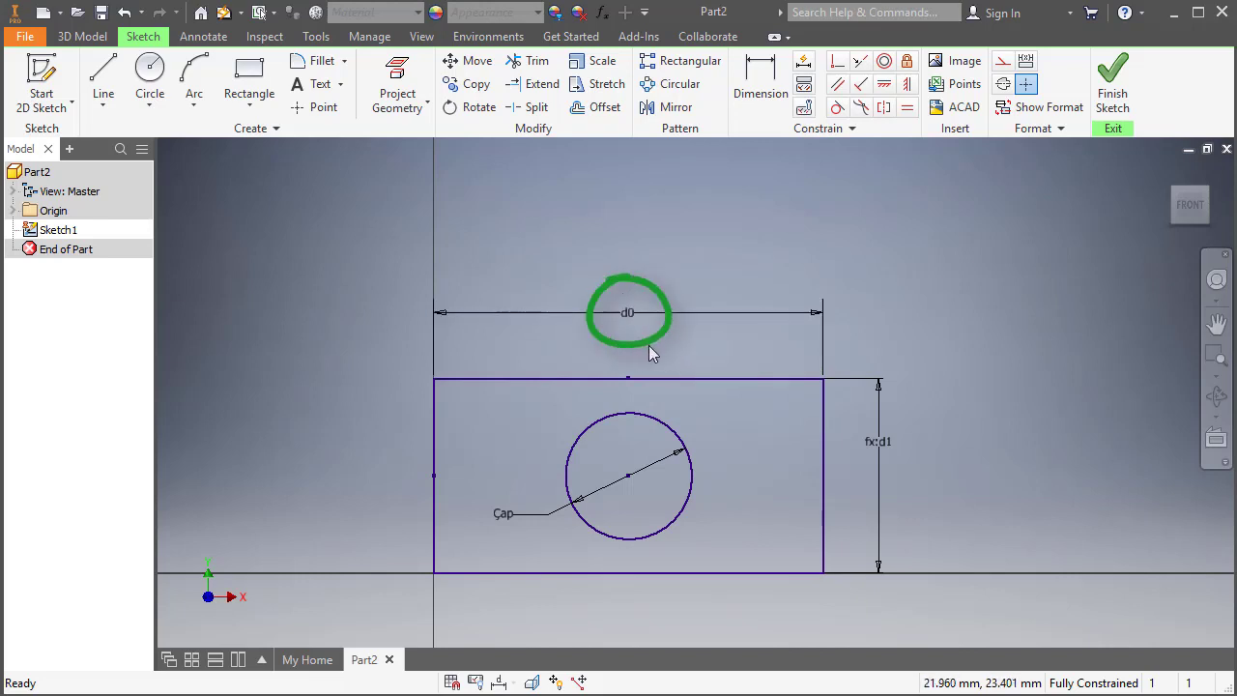
Change the sketch's dimension display to Expression so each dimension shows its name together with its equation.
right_click(856, 465)
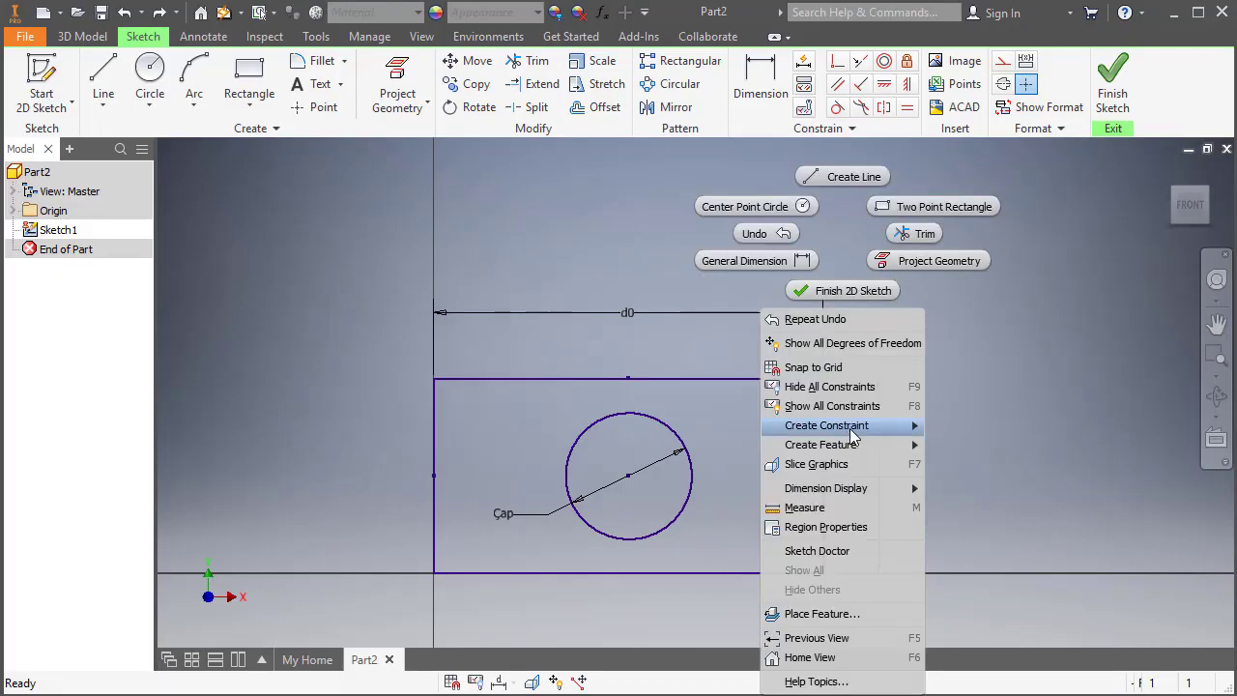
mouse_move(881, 492)
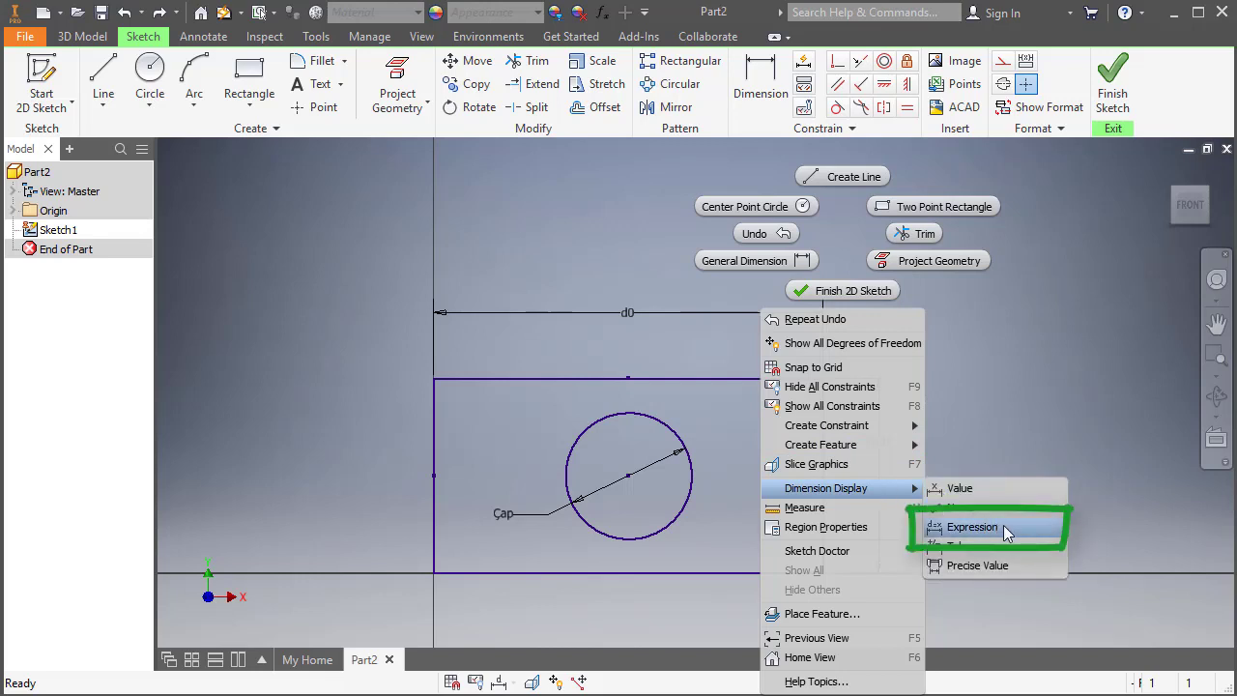
left_click(971, 527)
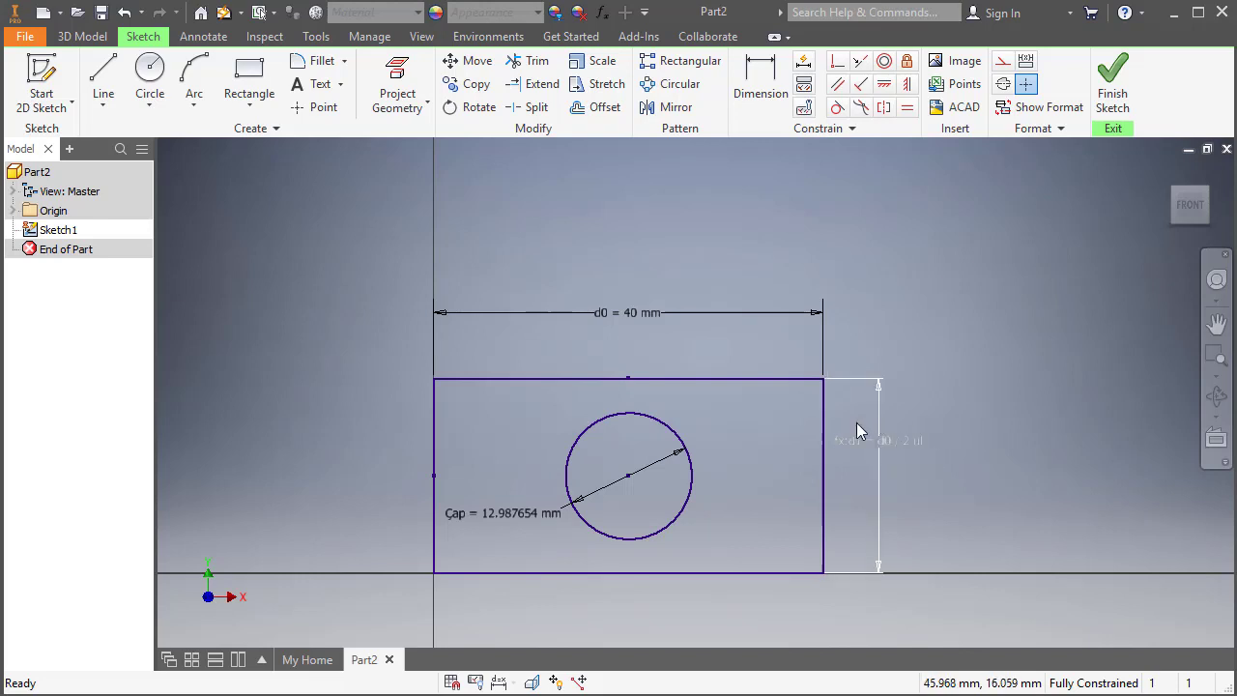
Set the sketch's dimension display to Precise Value so dimensions appear unrounded.
right_click(932, 462)
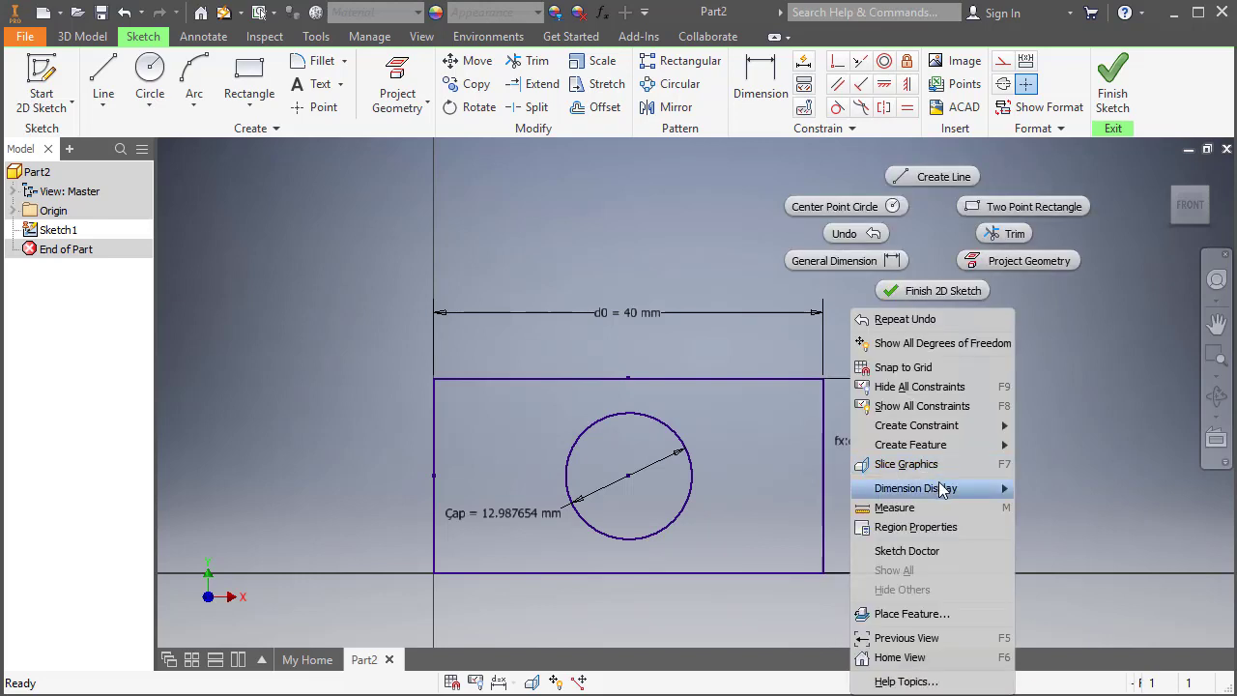
mouse_move(942, 489)
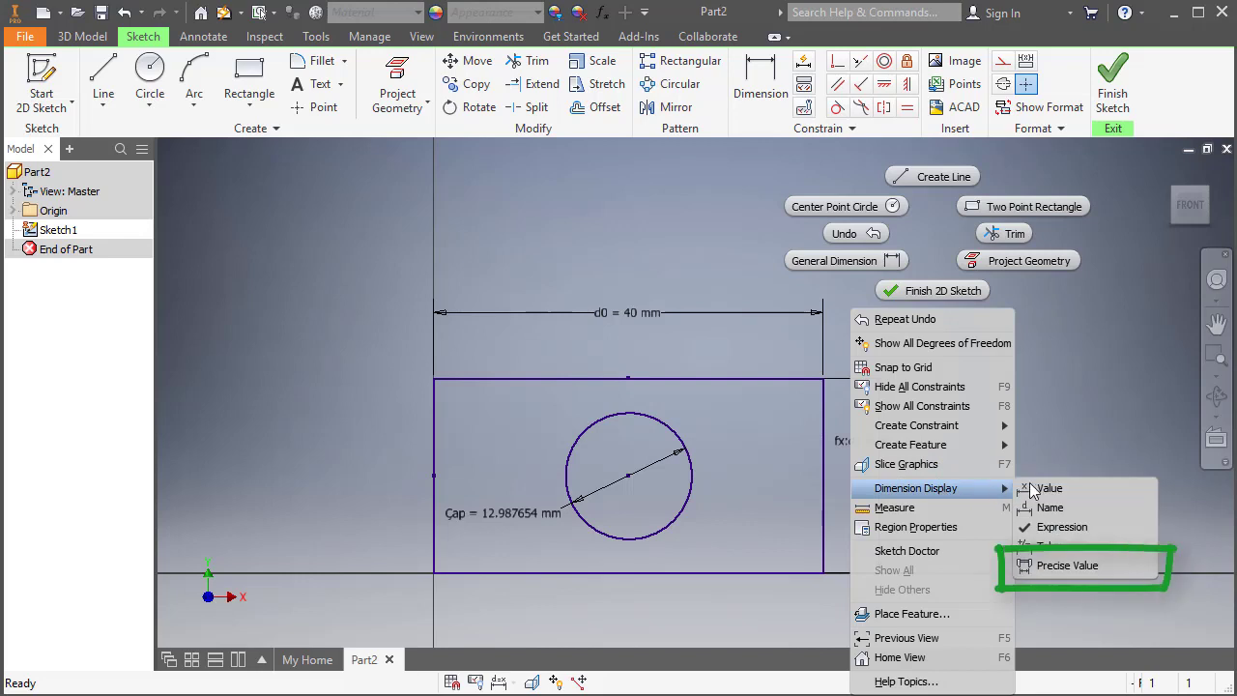
left_click(1072, 565)
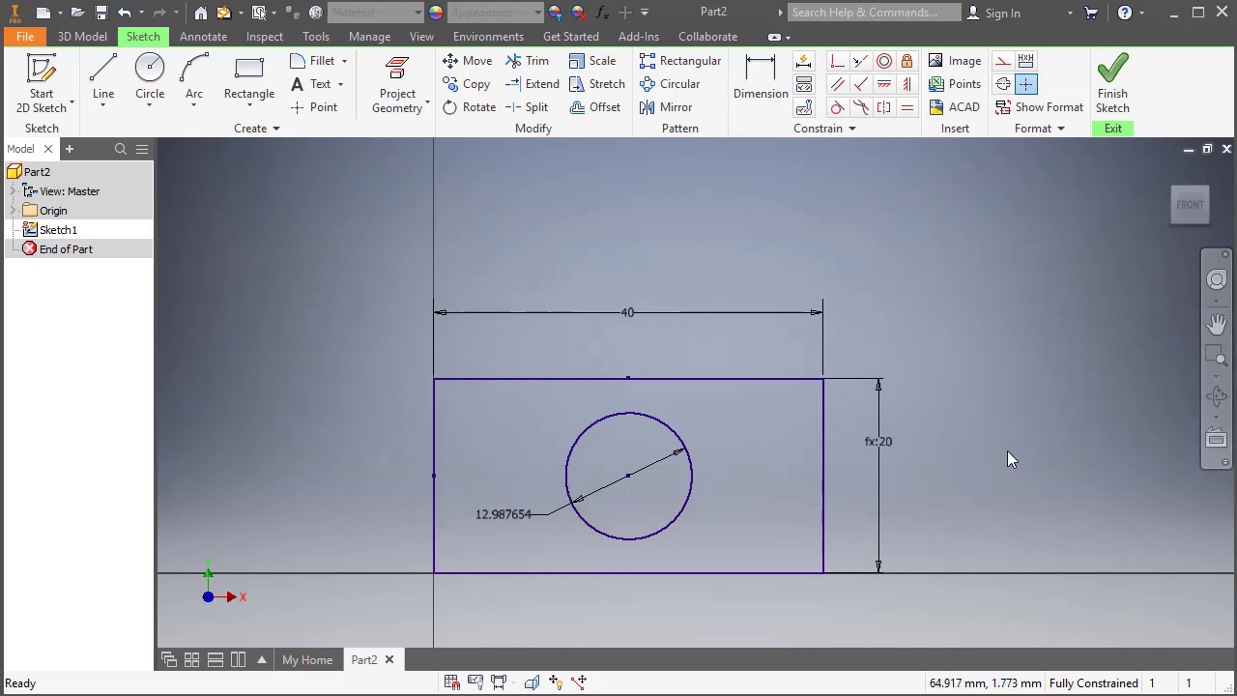
right_click(956, 359)
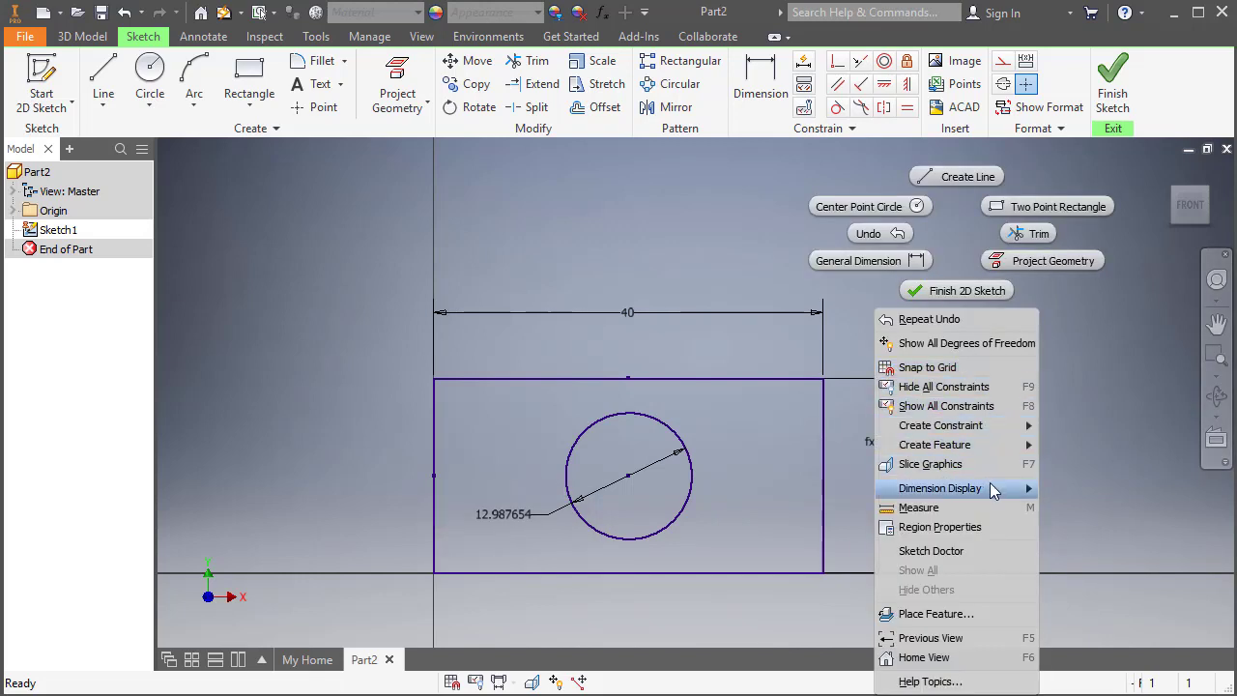
mouse_move(1023, 491)
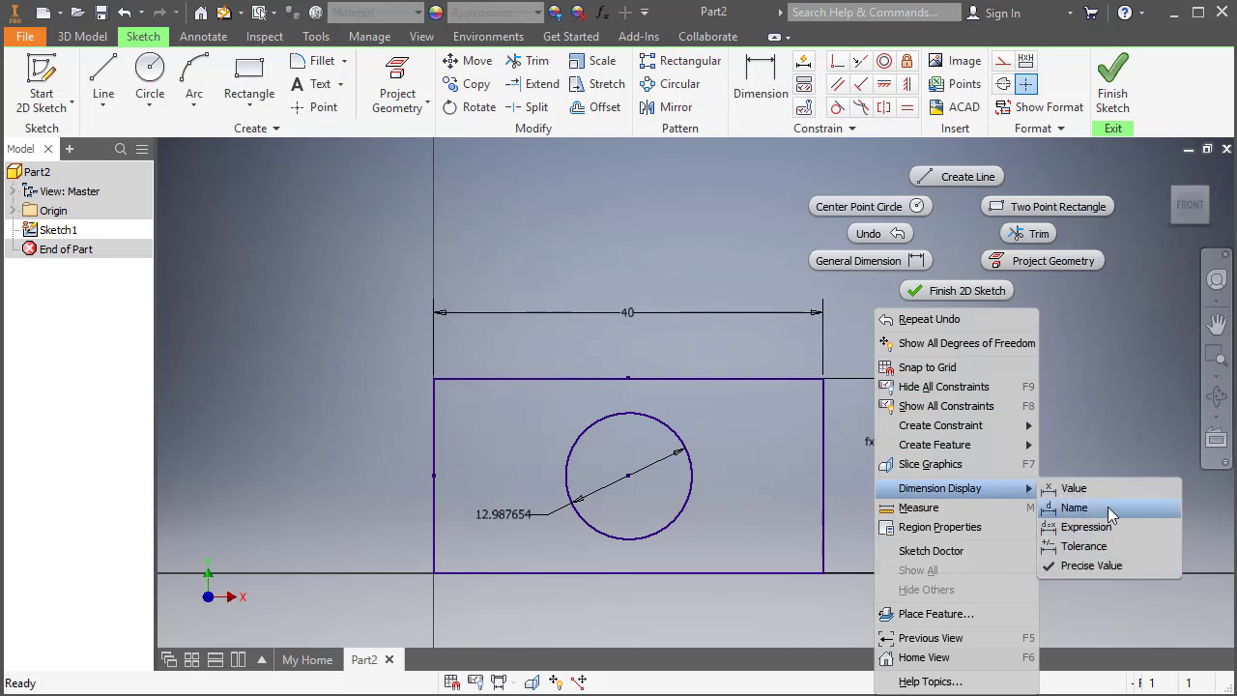
left_click(1080, 438)
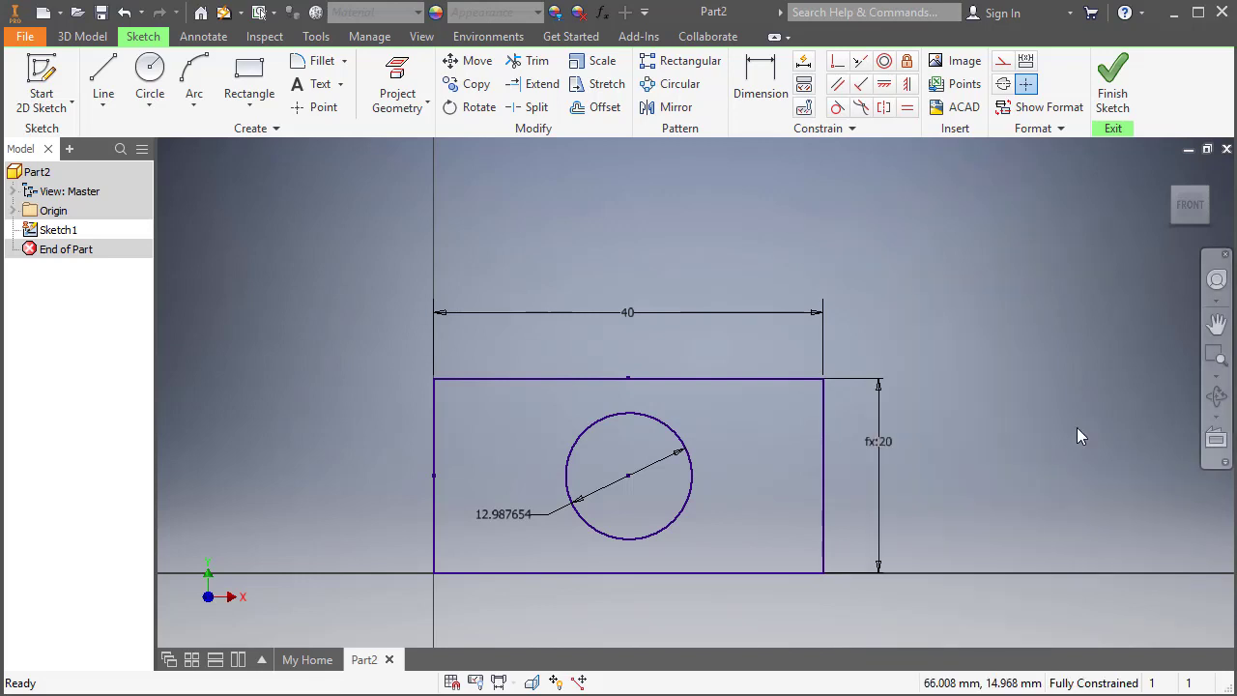